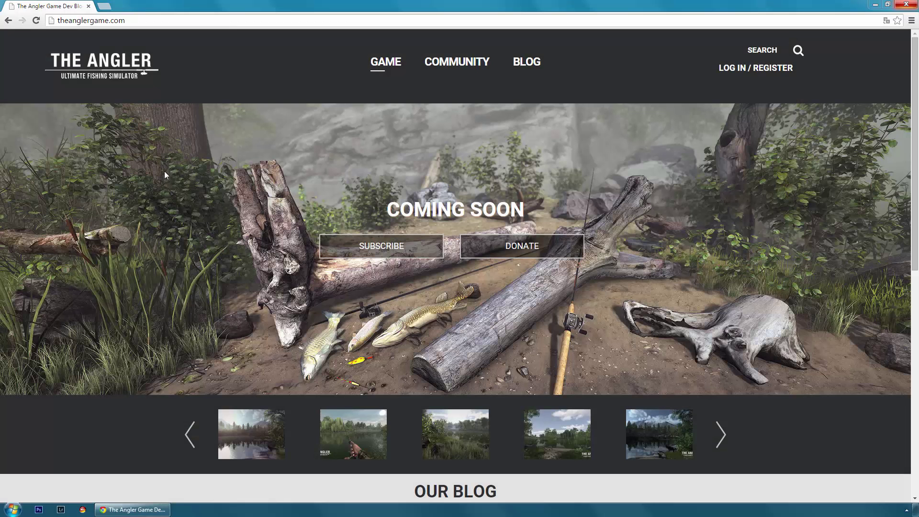
Page through The Angler gallery screenshots from the first image to Image 5/5.
click(228, 427)
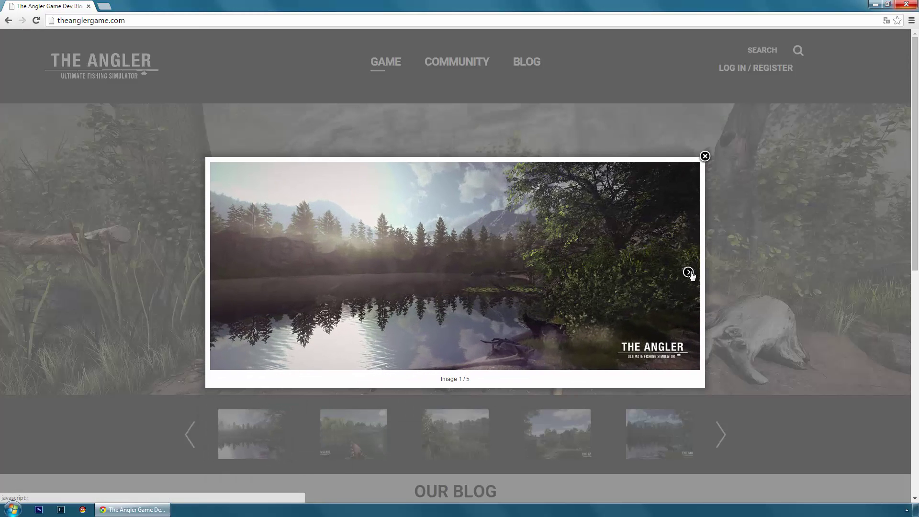
click(689, 272)
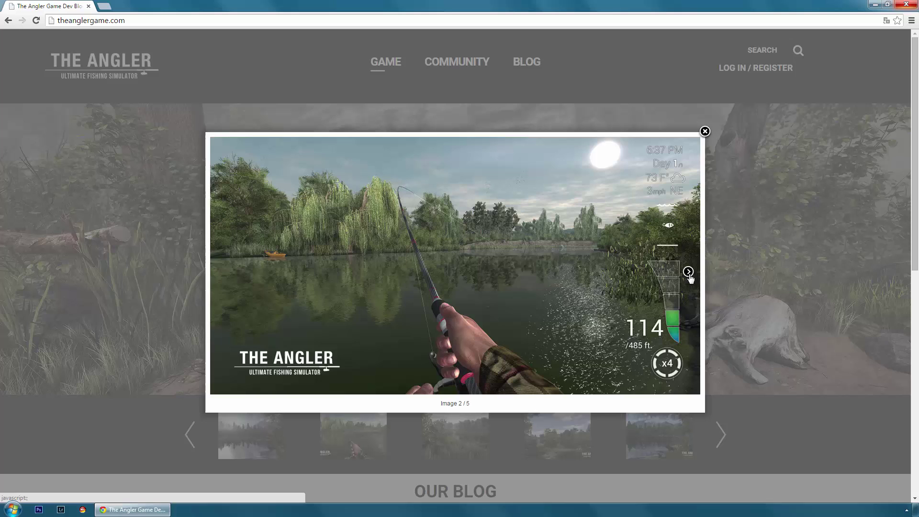
click(687, 273)
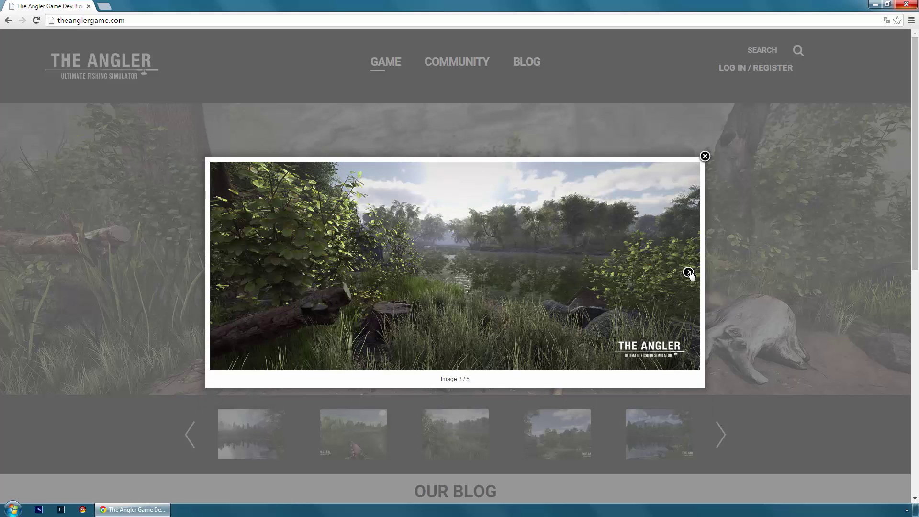
click(689, 271)
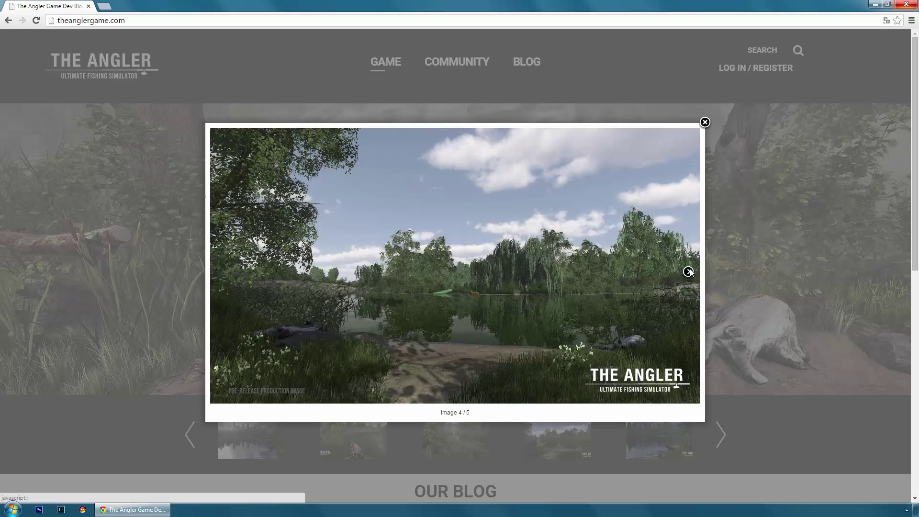
click(689, 272)
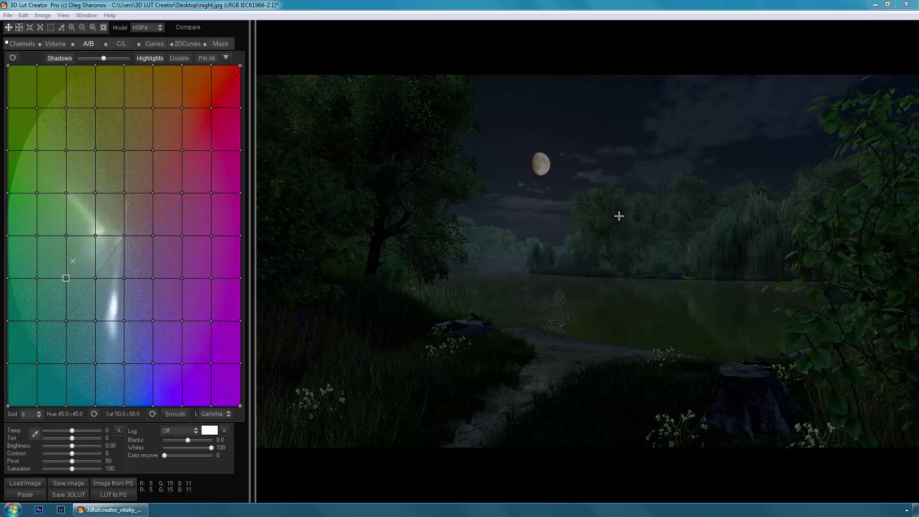
In the Channels triangle, remap the green primary to R 21.7%, G 65.0%, B 13.4%.
click(27, 47)
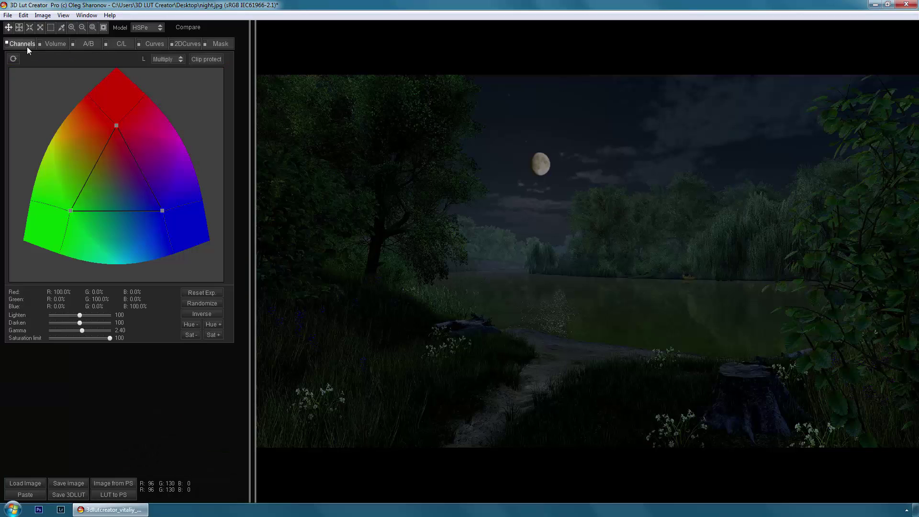
drag(69, 210, 94, 194)
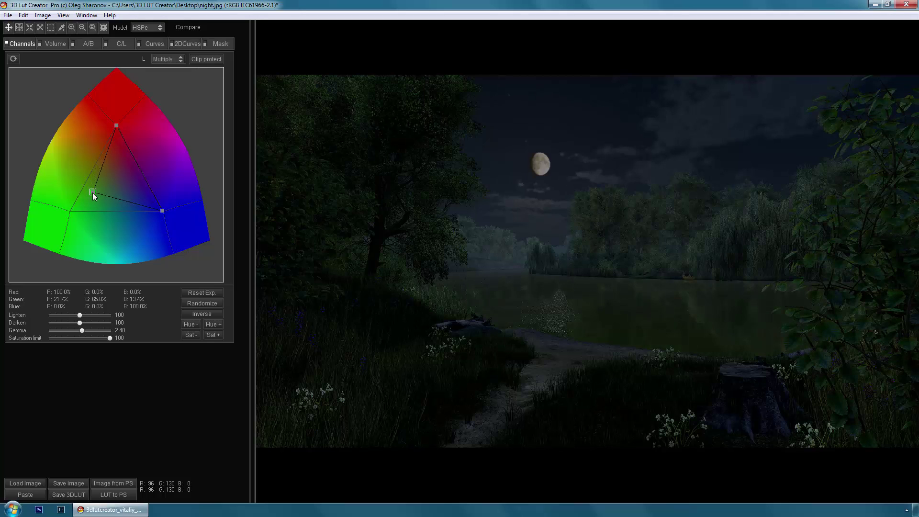
Raise the blue curve's shadows to 28 and lower the red curve's 130 point to 114.
click(154, 44)
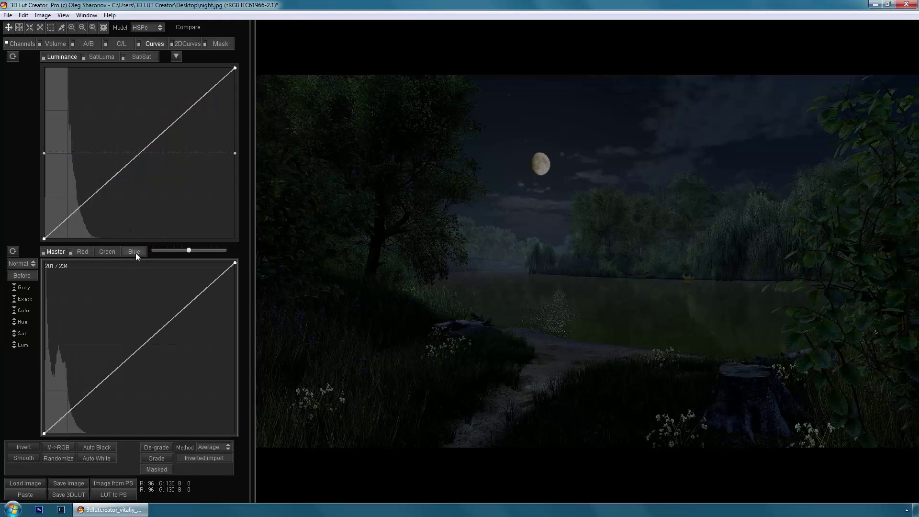
click(135, 252)
drag(44, 431, 41, 415)
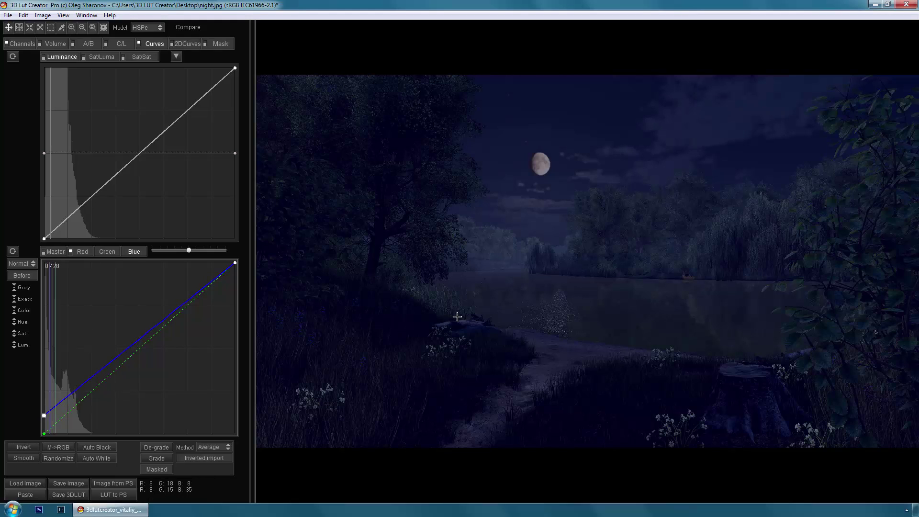
click(82, 251)
drag(138, 349, 141, 357)
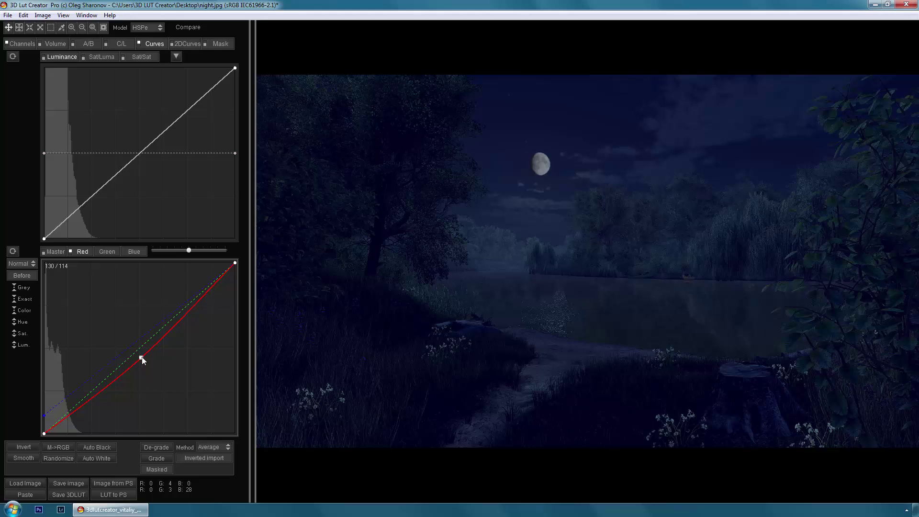
Lift the master curve's upper midtones, anchor a shadow point at 45/45, and compare with Before.
click(55, 252)
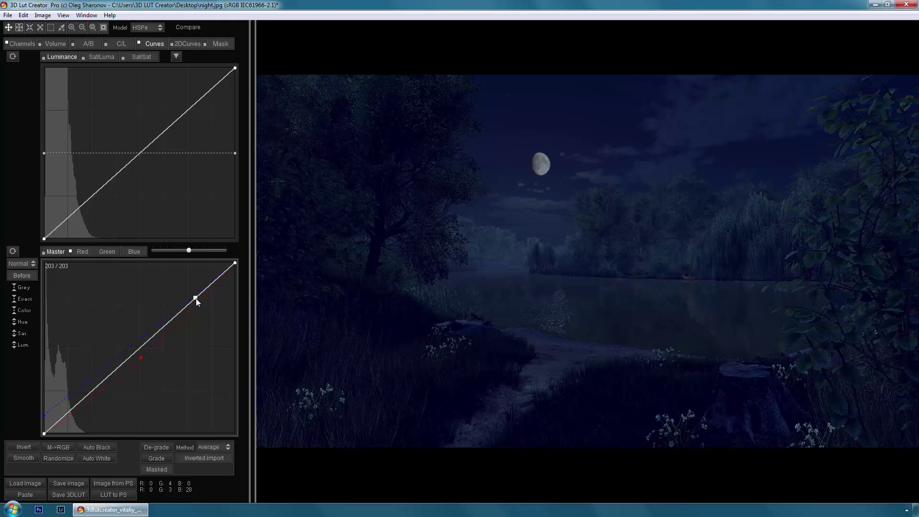
drag(195, 299, 194, 280)
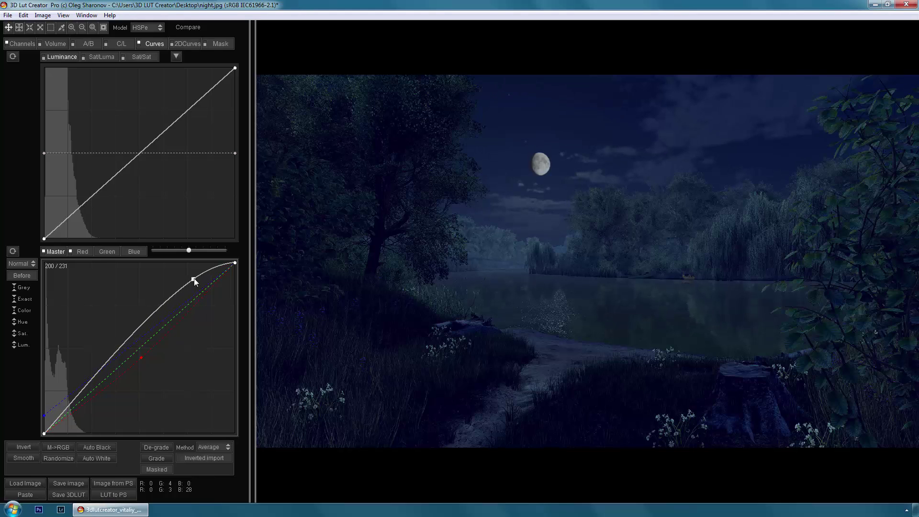
drag(81, 389, 77, 403)
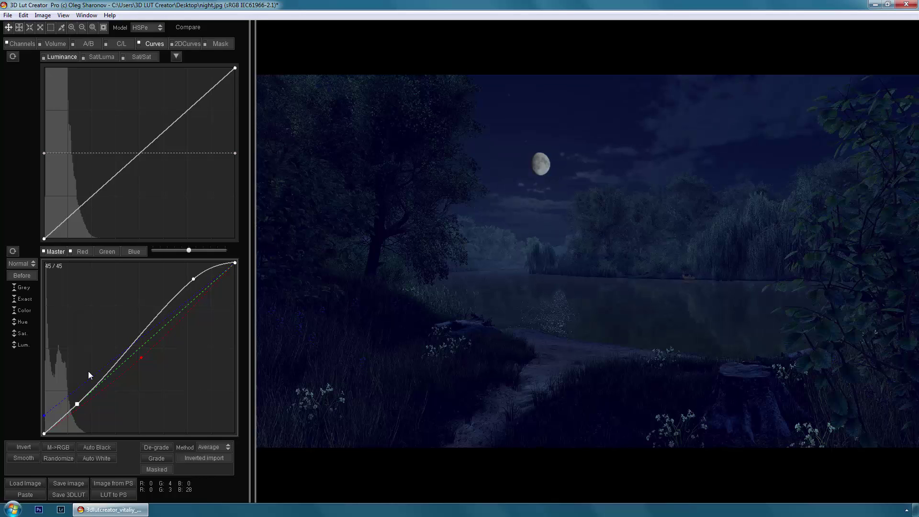
key(b)
key(b)
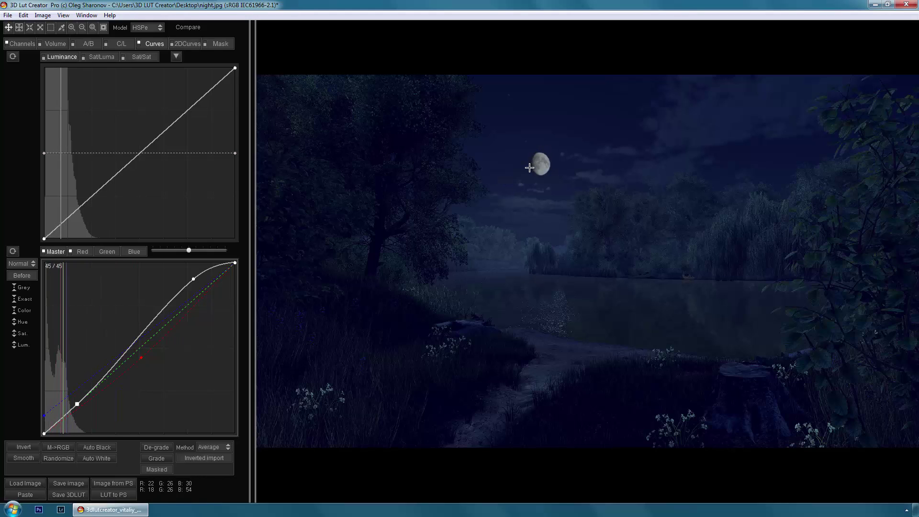
Pin all C/L grid points, drag six lower-grid points toward yellow, and slightly rotate the Axis angle.
click(115, 45)
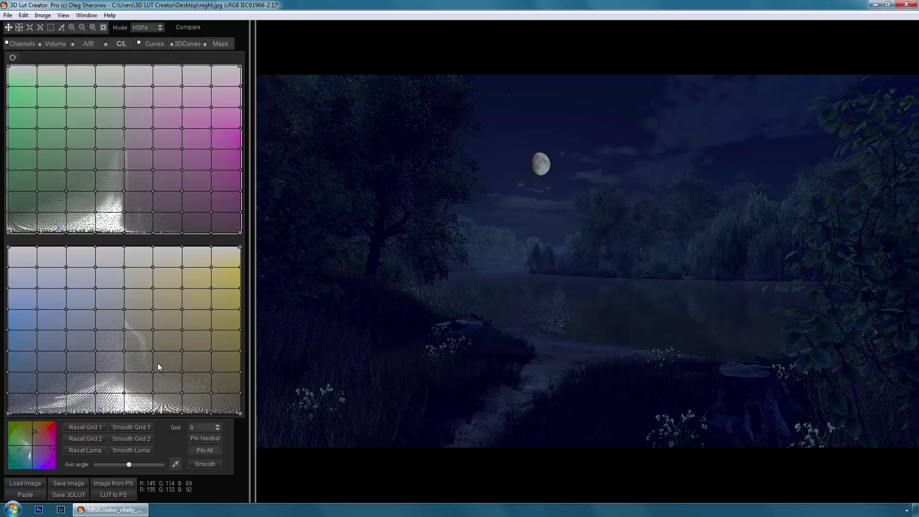
click(200, 450)
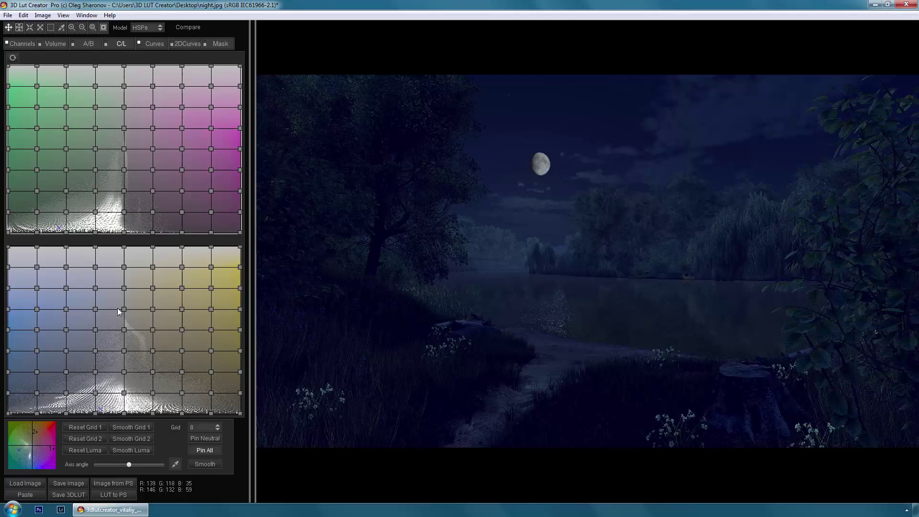
drag(118, 300, 157, 361)
drag(125, 332, 162, 327)
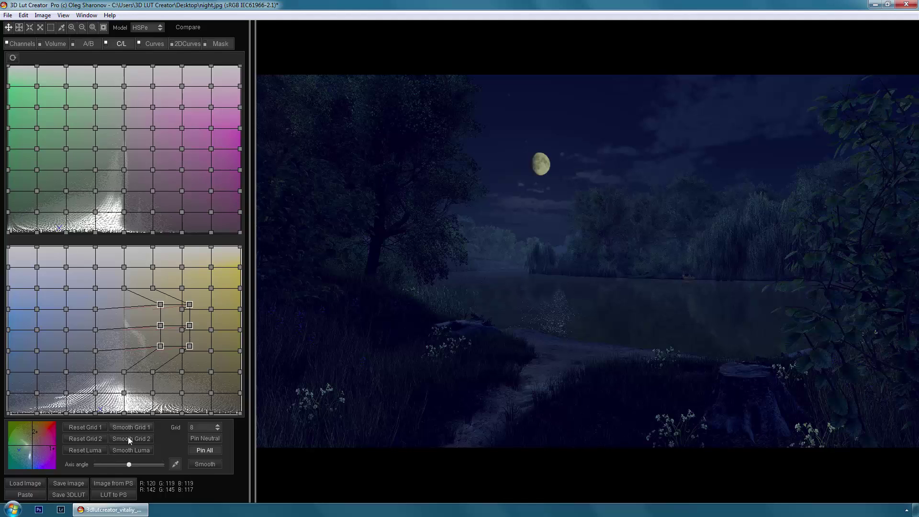
drag(128, 464, 132, 464)
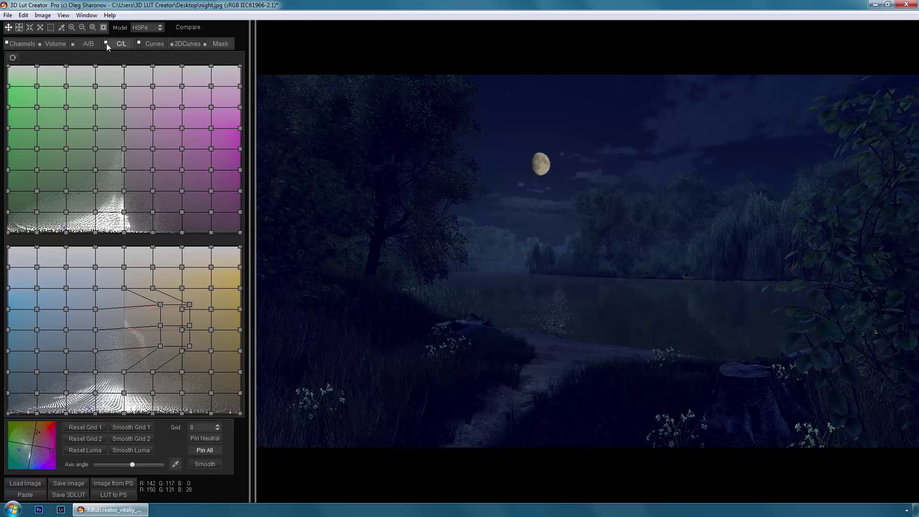
Pin all 2D Curves nodes, raise one upper-left grid node, and compare against the original.
click(185, 46)
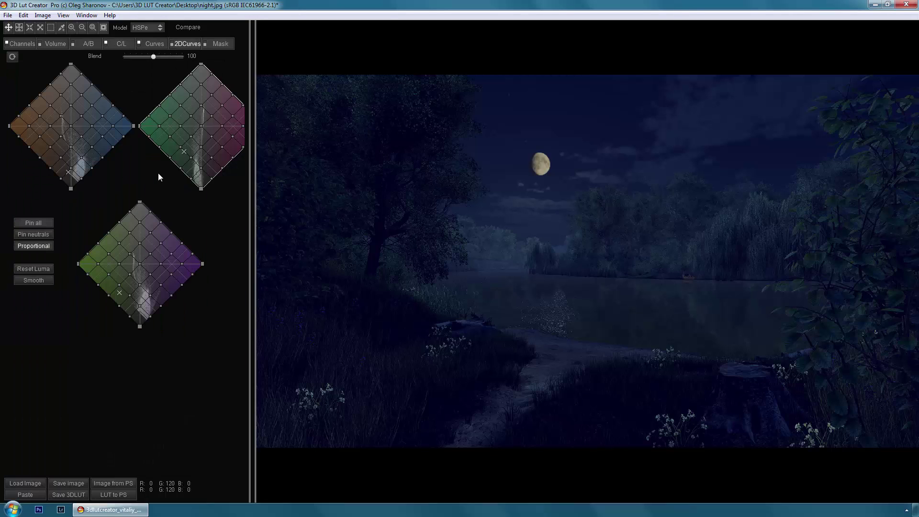
click(39, 221)
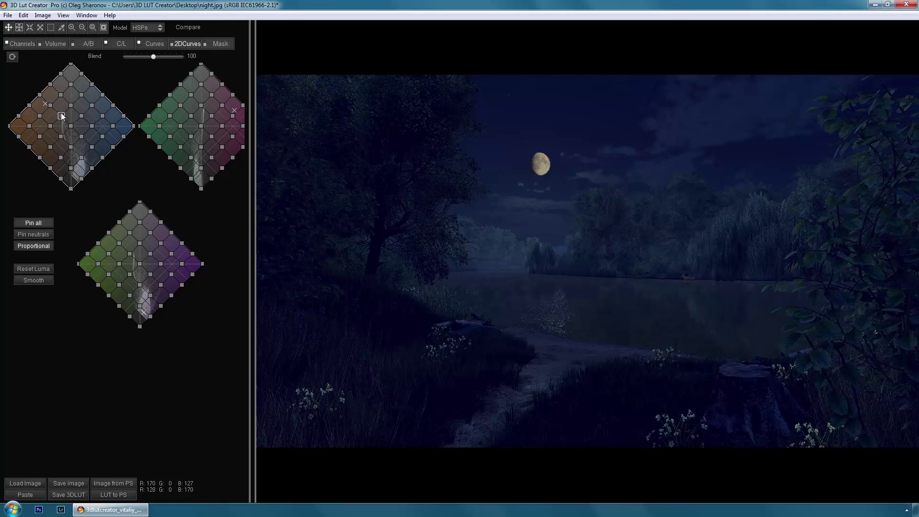
mouse_move(61, 113)
mouse_down()
mouse_move(61, 103)
mouse_move(62, 121)
mouse_up()
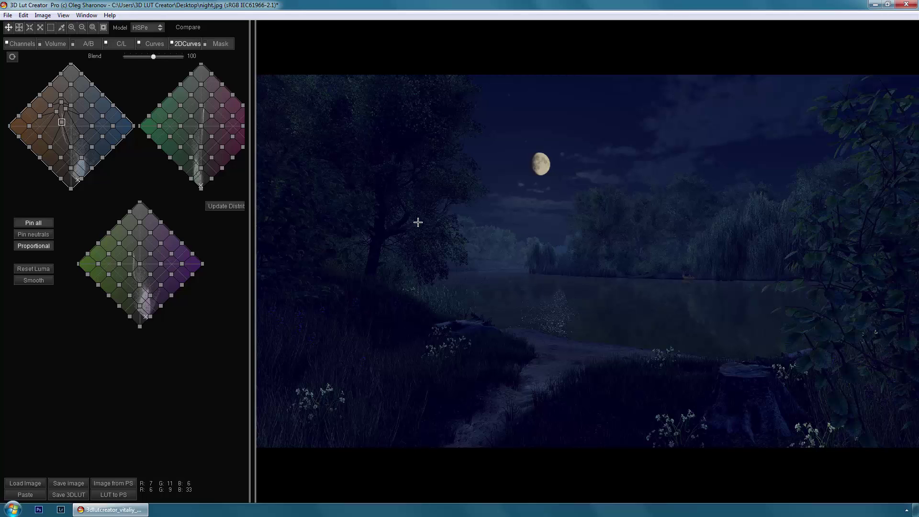
key(c)
key(c)
Export the grade as Unity_night, a PNG LUT in Unity3D layout at size 16.
click(7, 16)
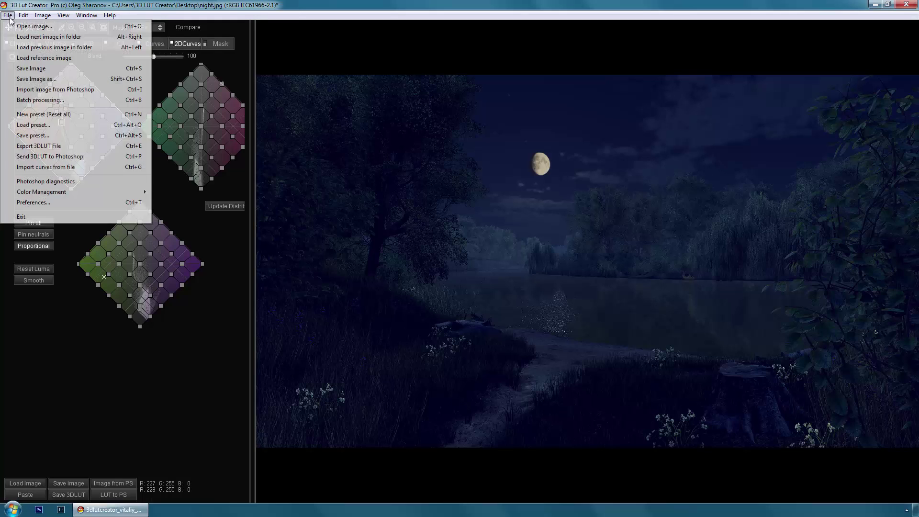
click(38, 145)
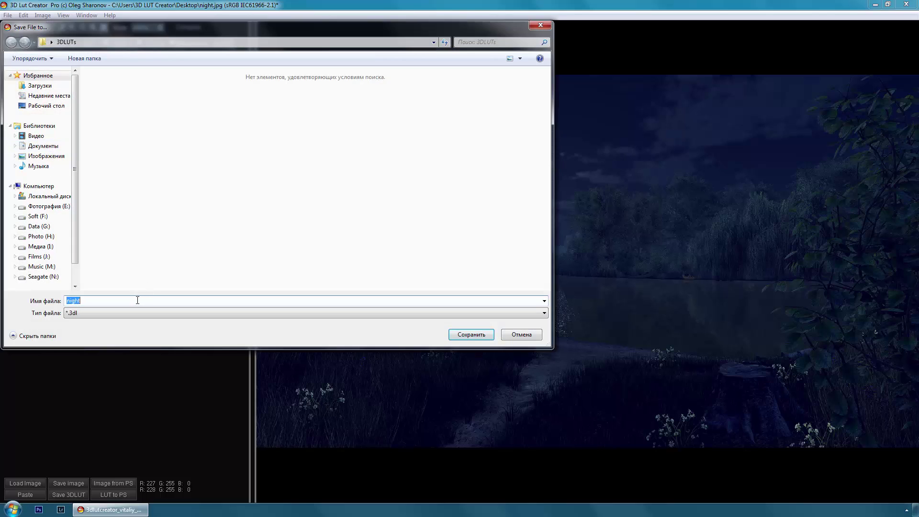
text(Unity_)
click(164, 313)
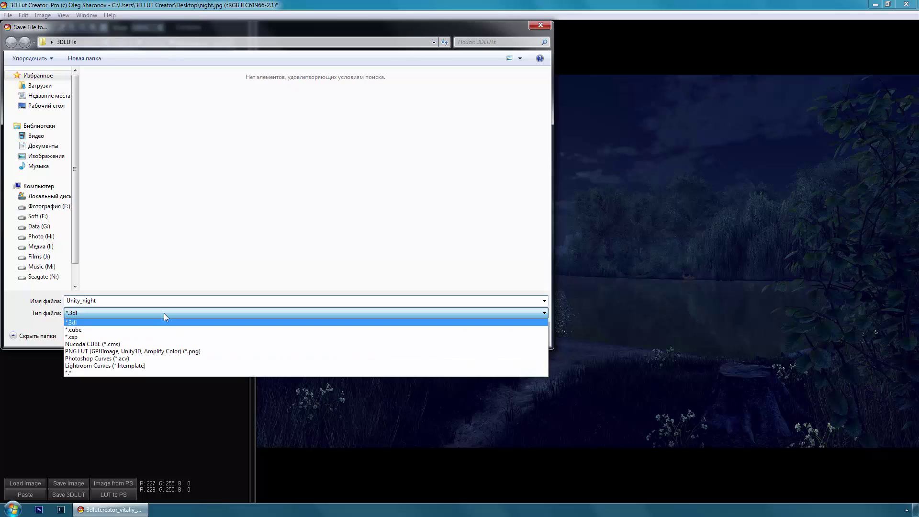
click(146, 351)
click(460, 333)
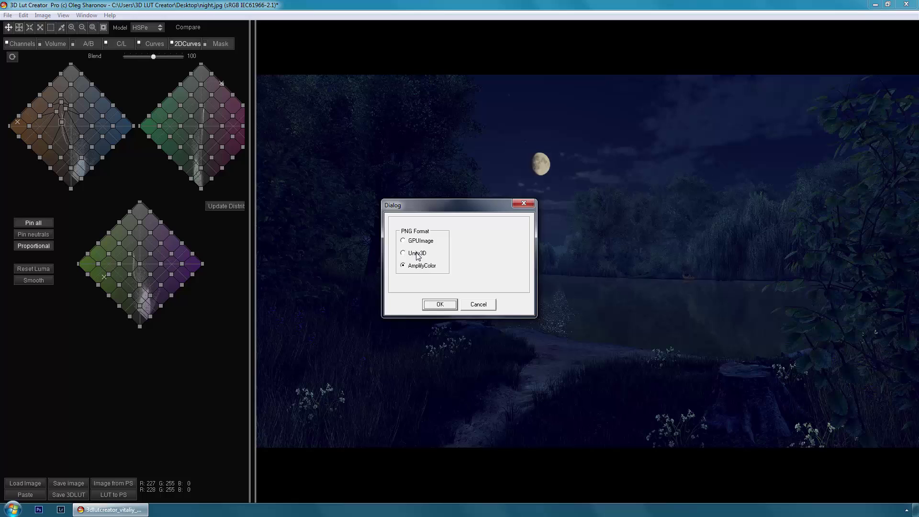
click(417, 253)
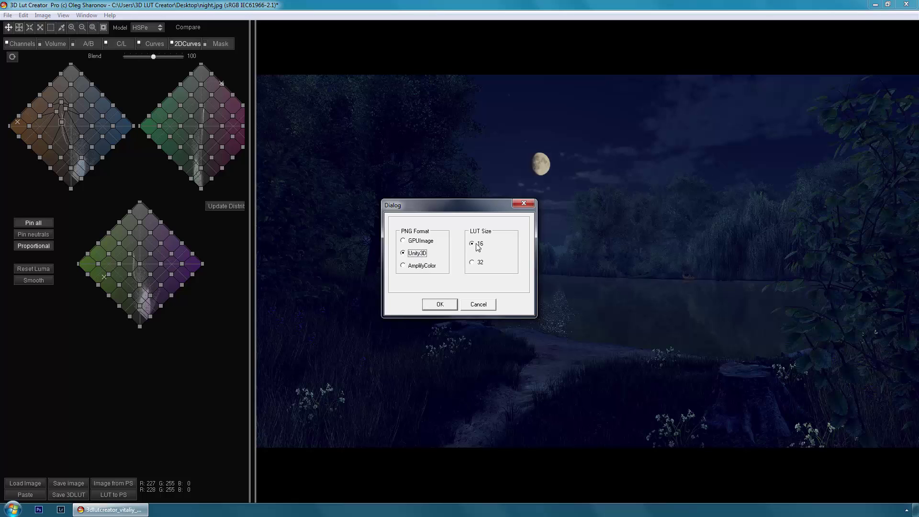
click(439, 304)
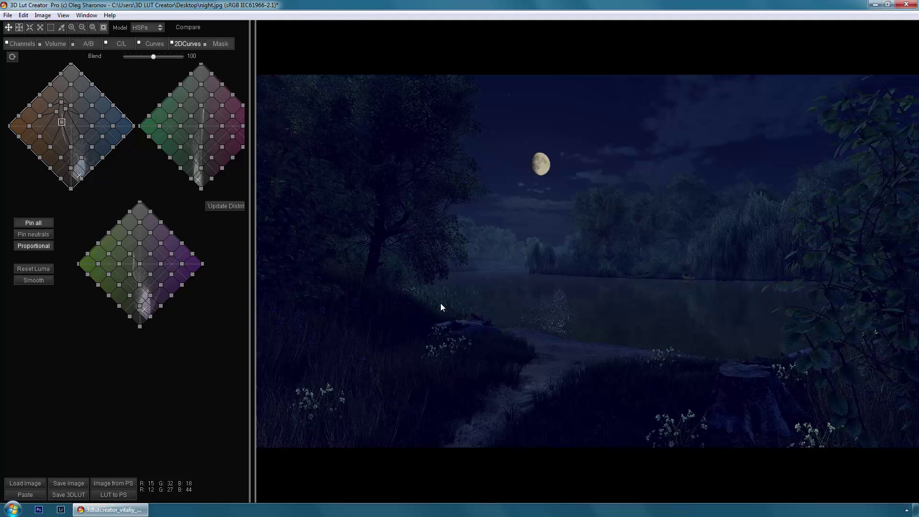
Export the grade again as Amp_night, a PNG LUT in AmplifyColor format.
click(8, 15)
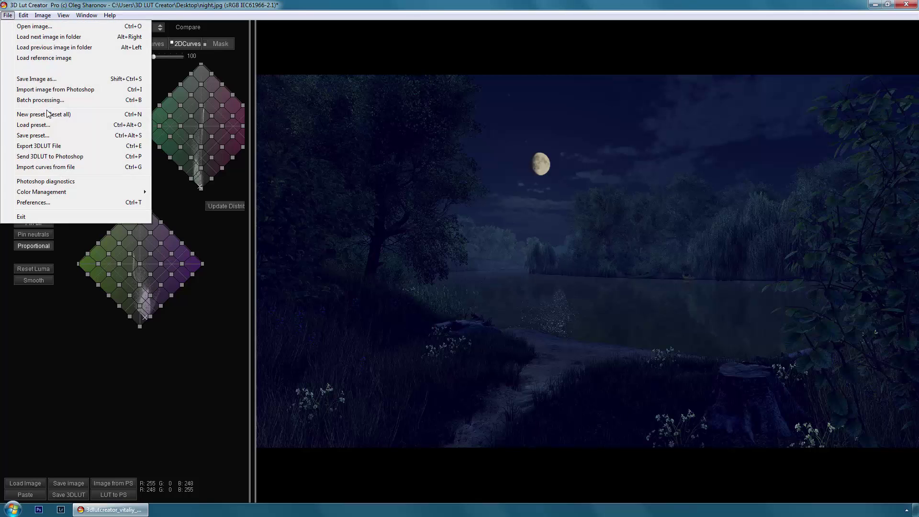
click(53, 147)
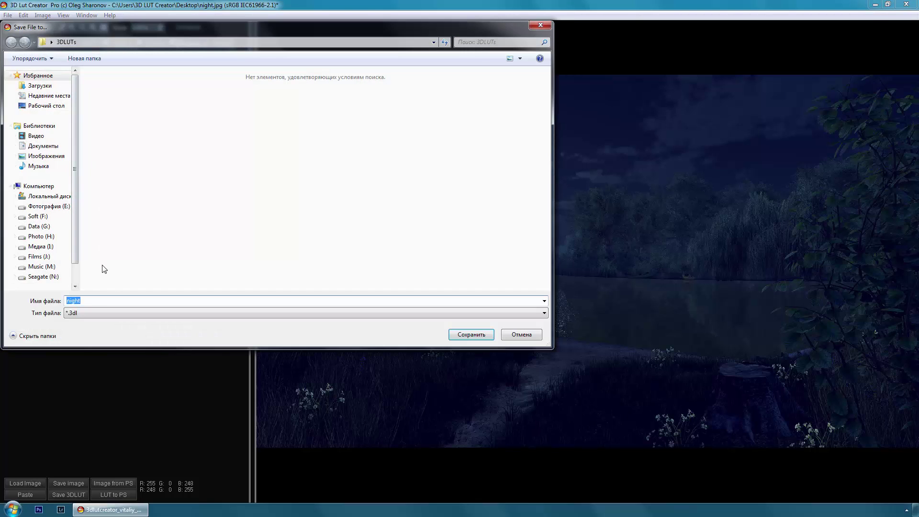
text(Amp_)
click(87, 314)
click(105, 351)
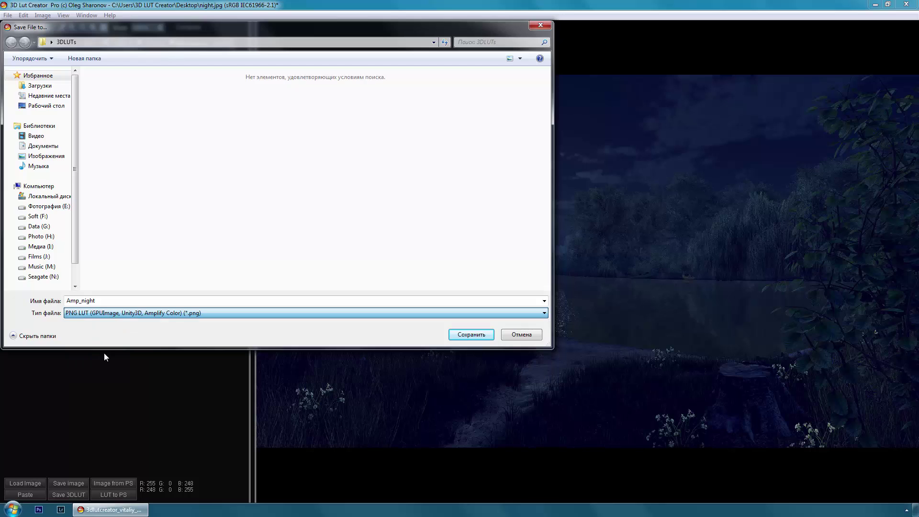
click(472, 334)
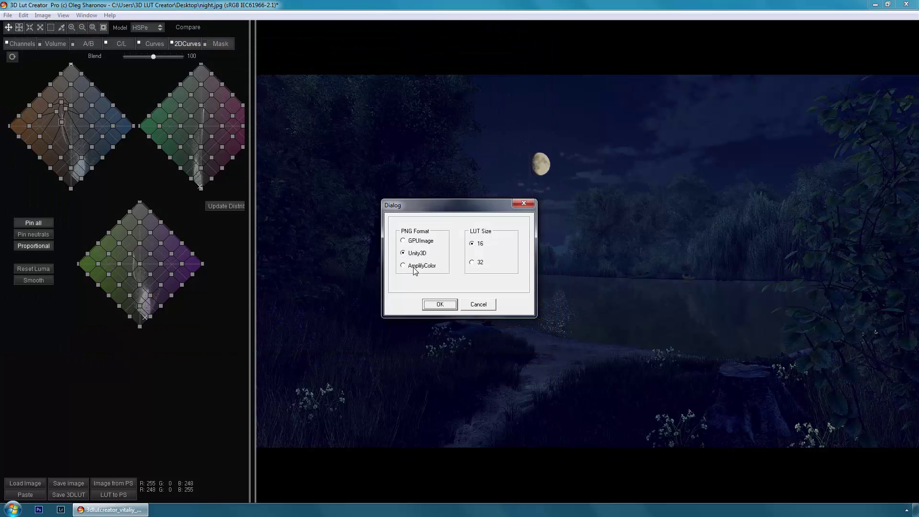
click(416, 267)
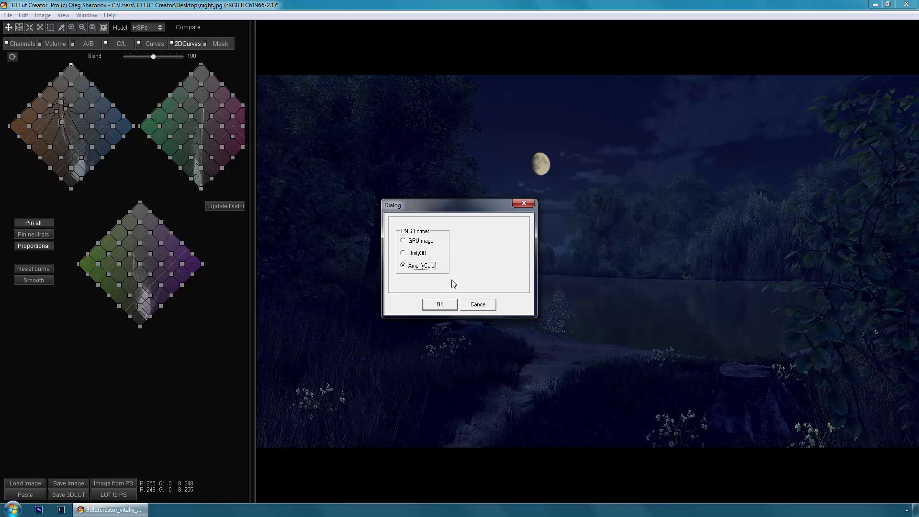
click(440, 304)
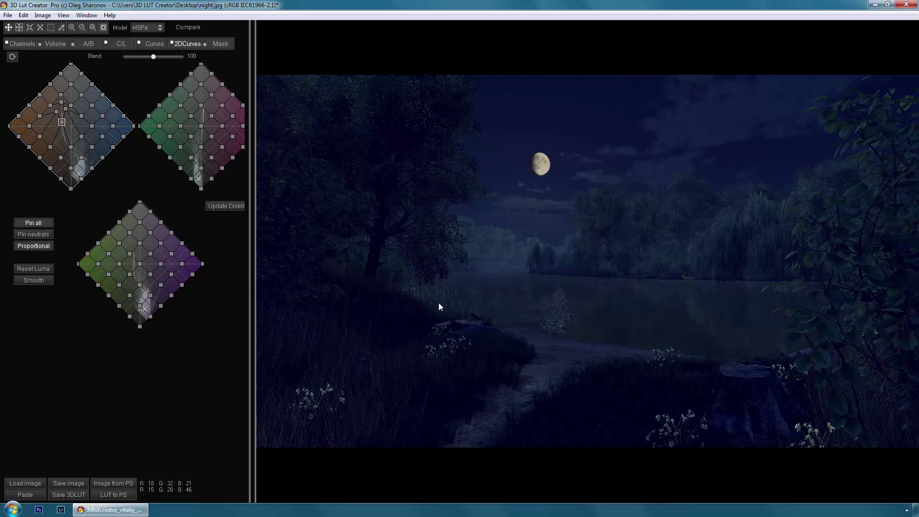
From the desktop, open the 3DLUTs folder and preview Amp_night.png.
key(super+d)
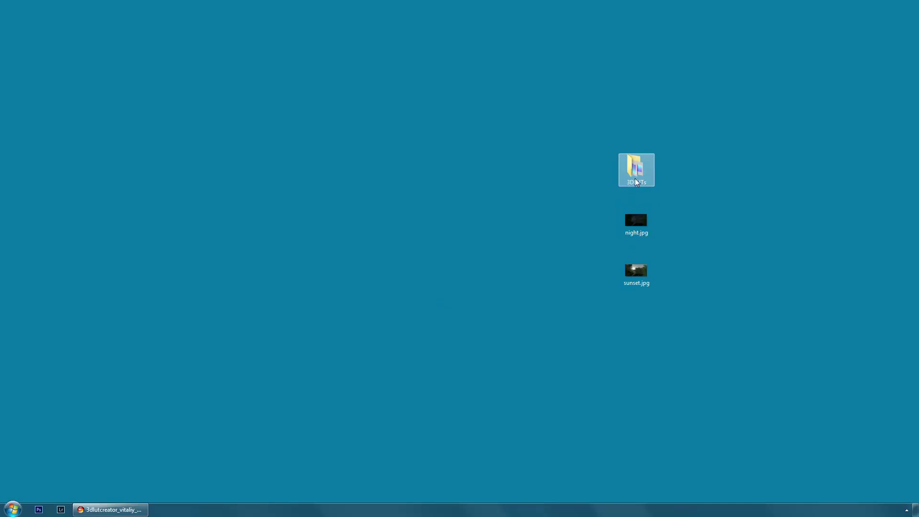
double_click(634, 175)
double_click(484, 187)
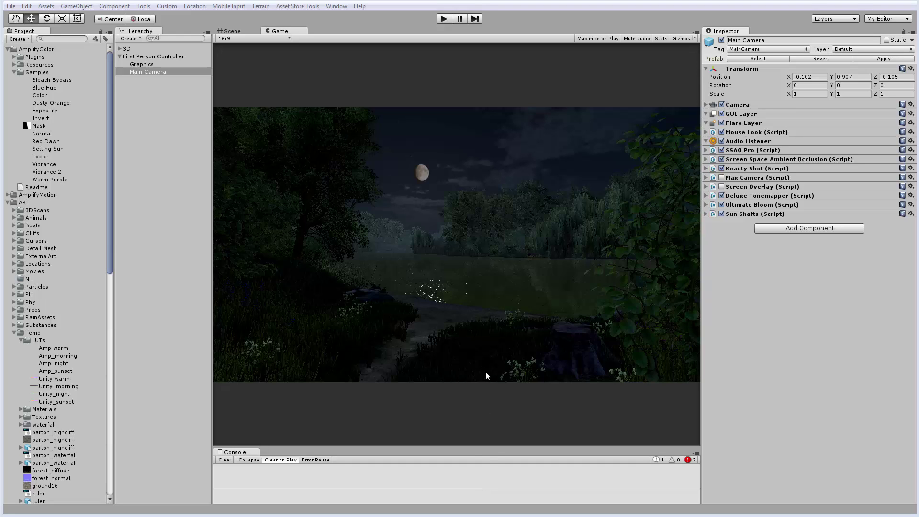
Add a Color Correction Lookup to the Main Camera based on Unity_night, then convert and apply it.
click(837, 228)
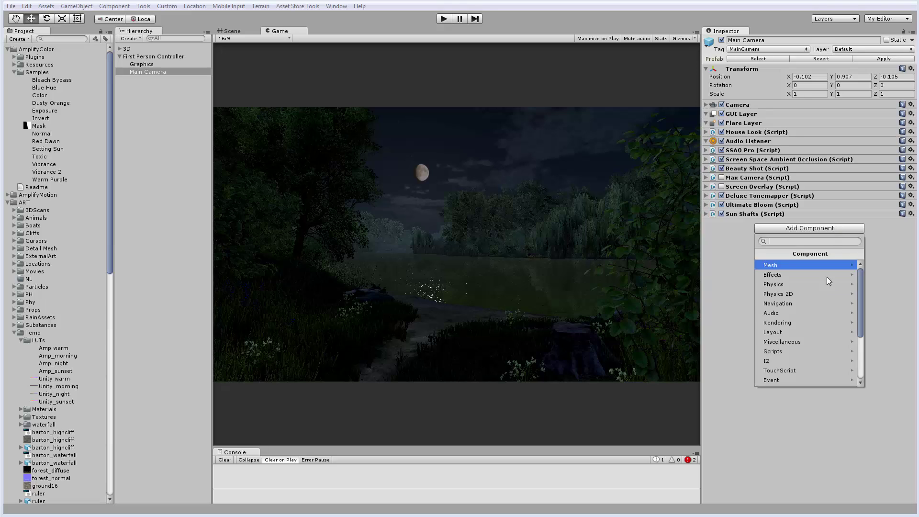
click(793, 342)
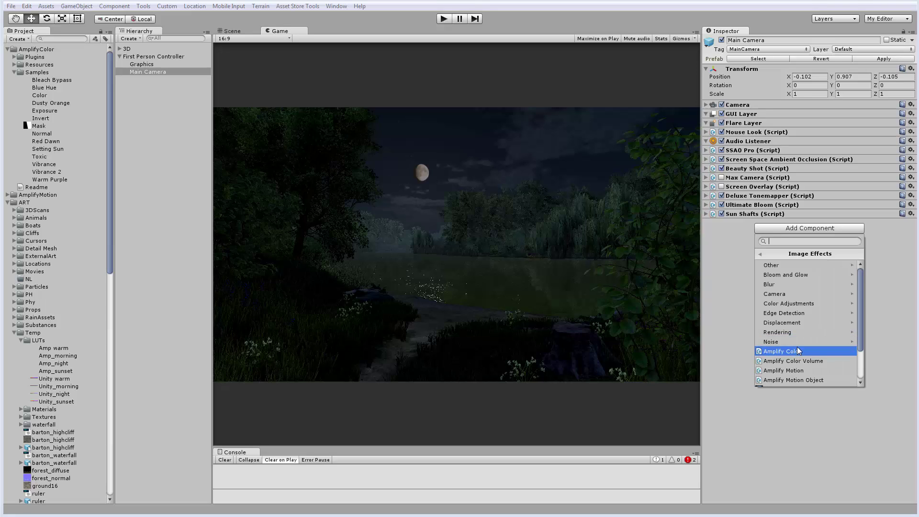
click(799, 304)
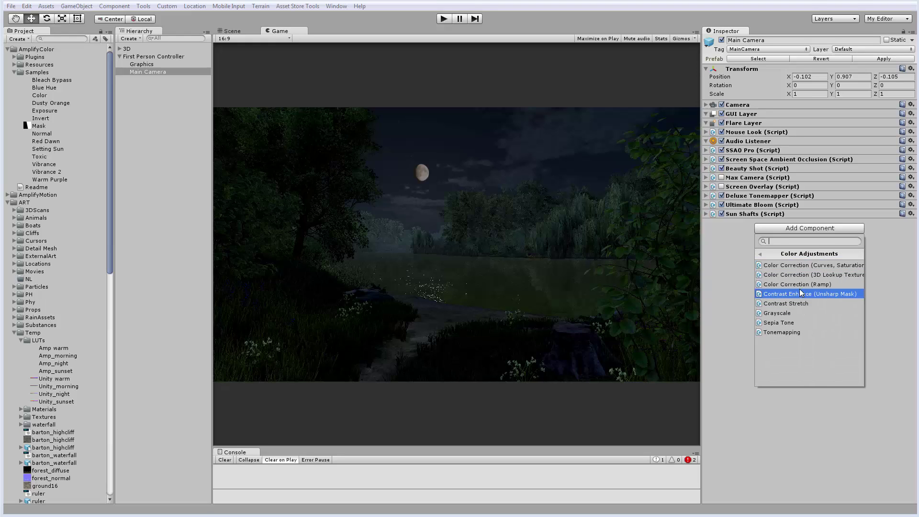
click(799, 294)
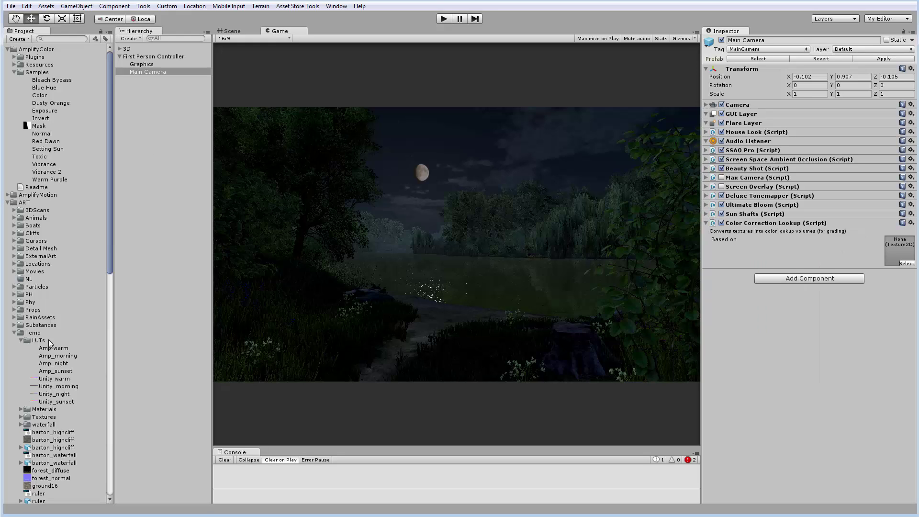
drag(60, 395, 895, 252)
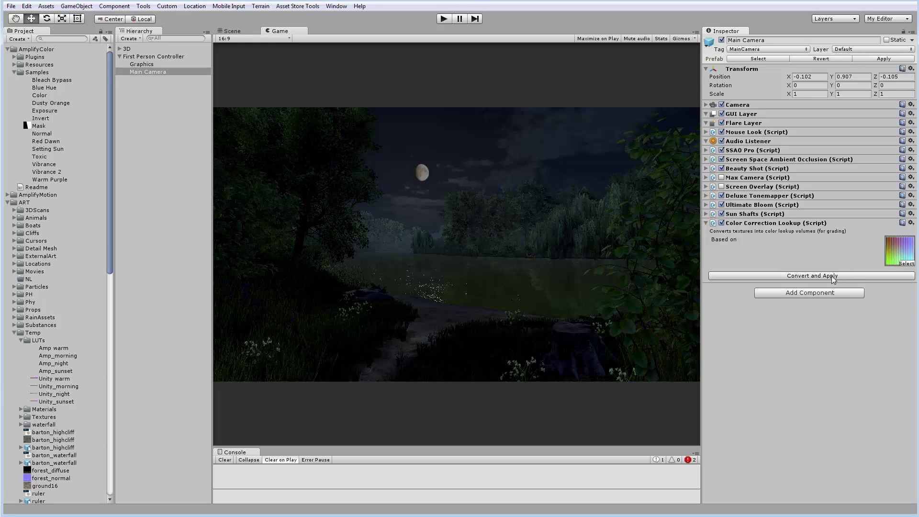
click(833, 277)
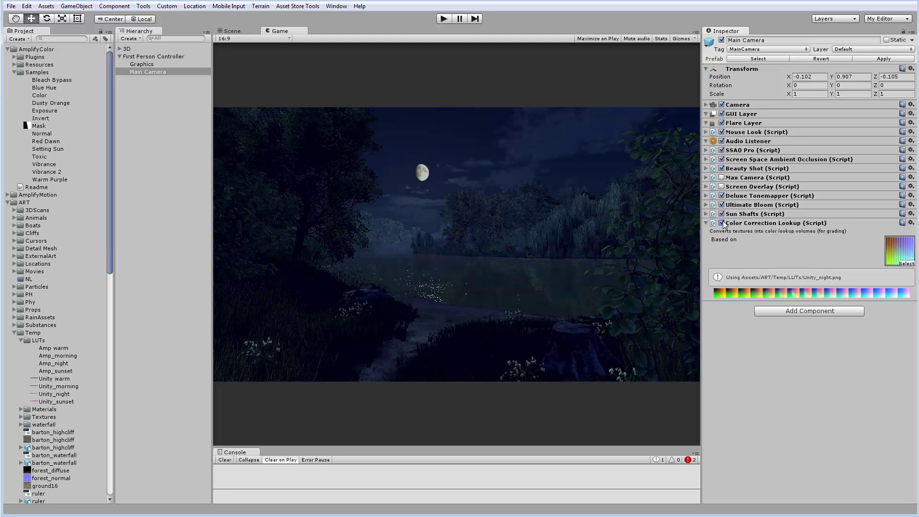
Test the lookup grade in Play mode, toggling it off and back on to compare.
click(444, 19)
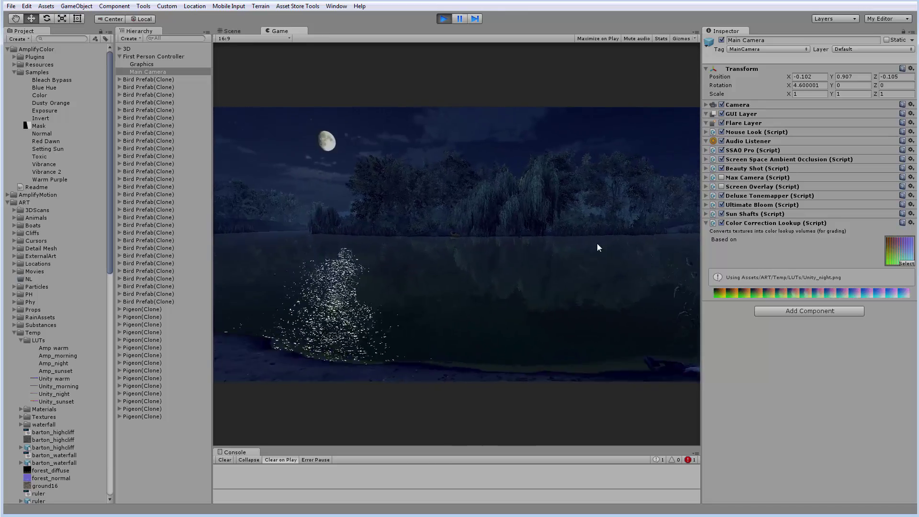
click(721, 223)
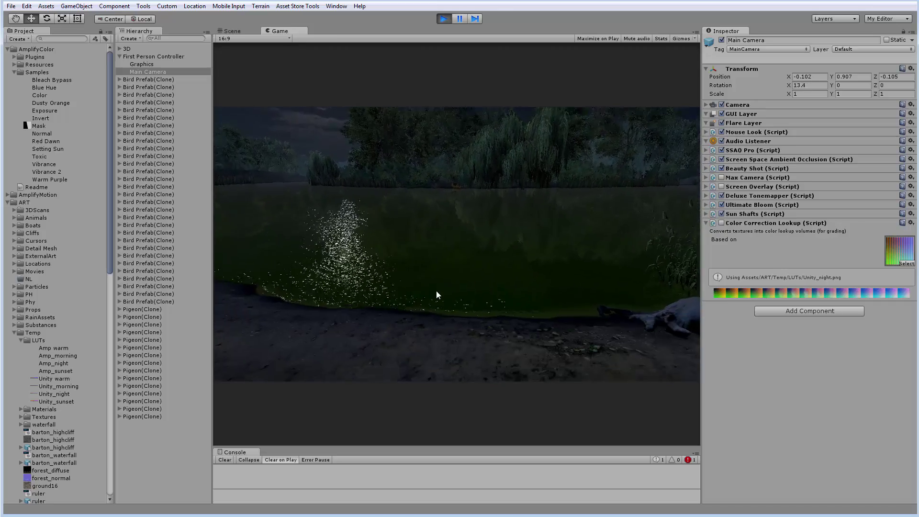
click(721, 223)
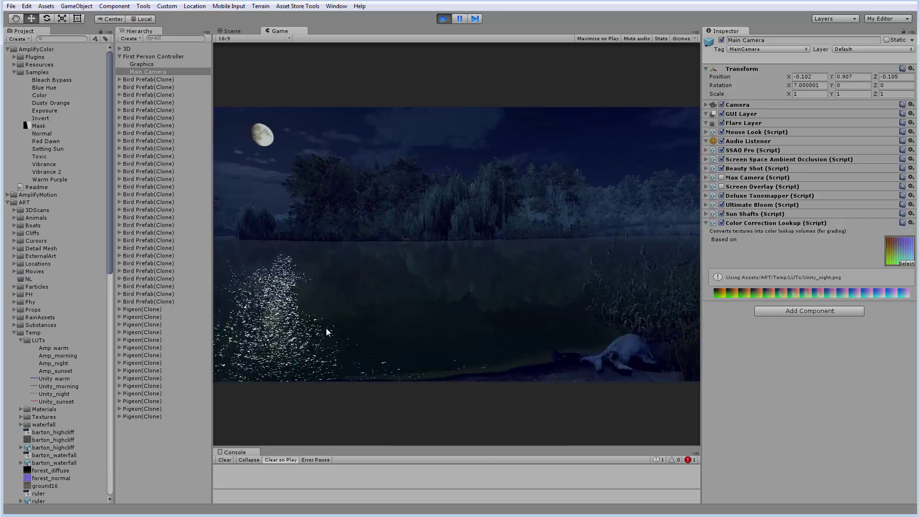
key(ctrl+p)
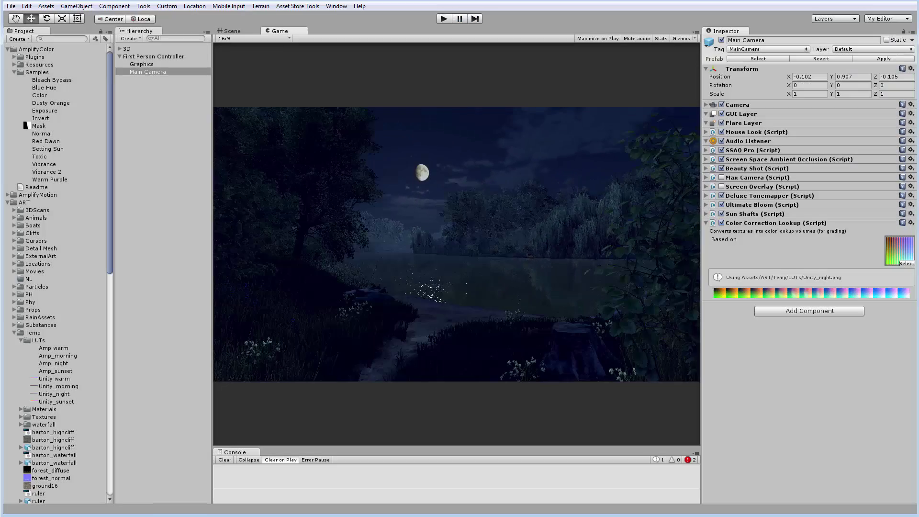
Remove the Color Correction Lookup from the Main Camera and add an Amplify Color Effect.
click(911, 223)
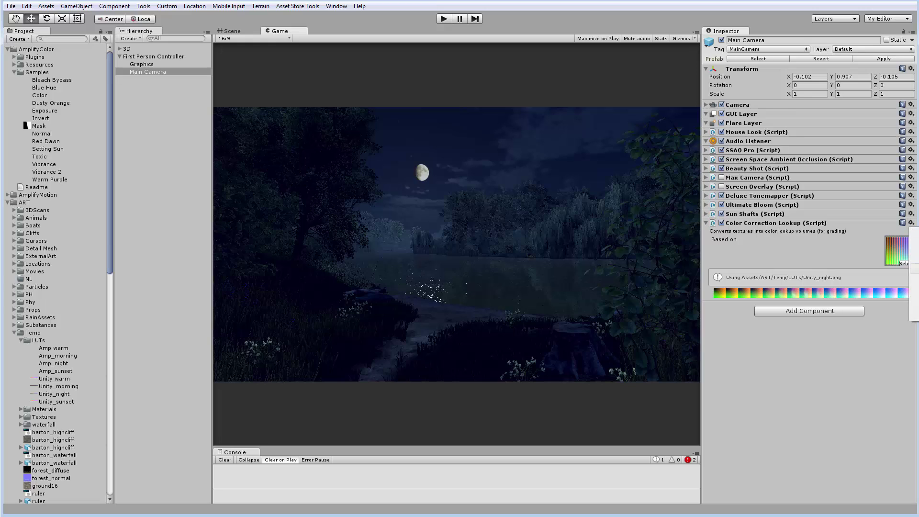
click(914, 247)
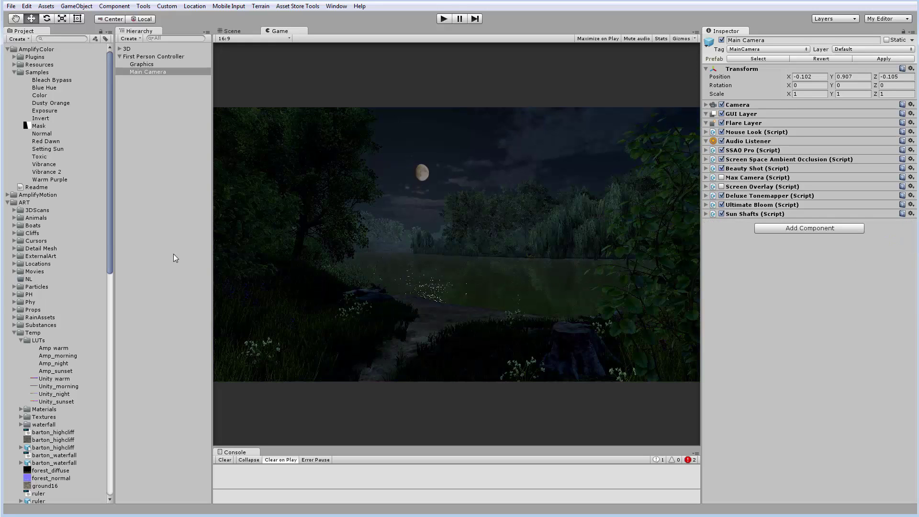
click(783, 227)
scroll(797, 325, down, 3)
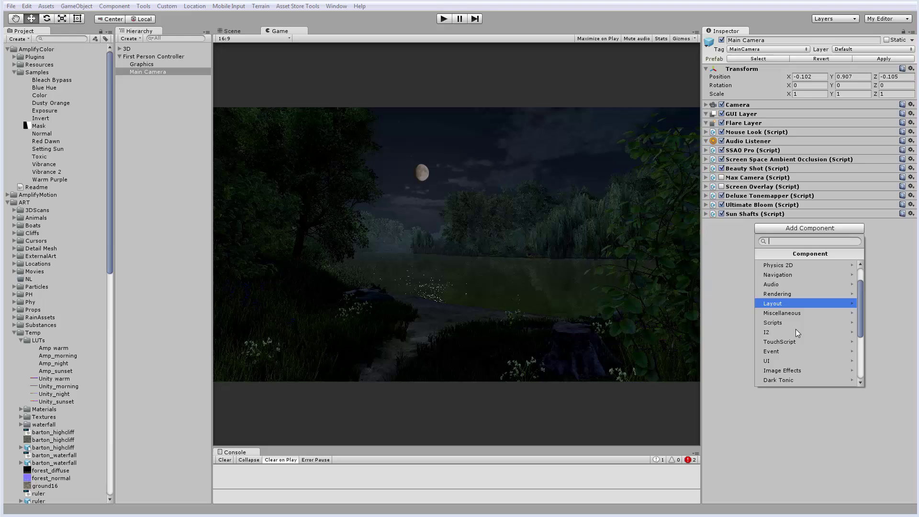
click(796, 341)
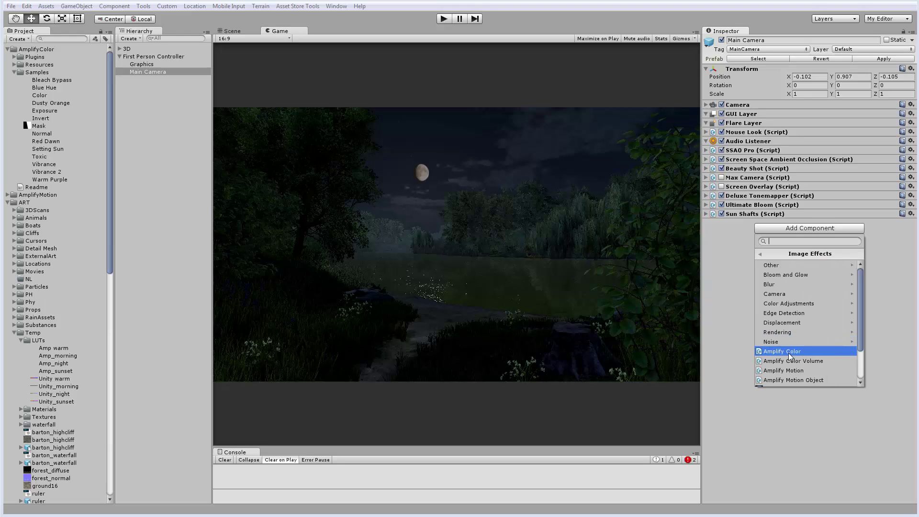
click(792, 351)
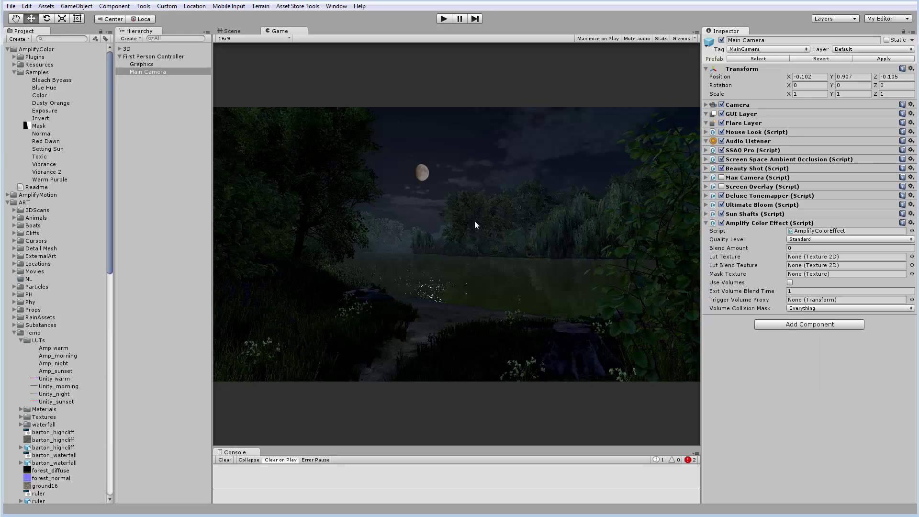
Assign Normal as the Amplify Color LUT texture and Amp_night as its blend texture.
drag(44, 132, 807, 259)
drag(51, 363, 808, 270)
click(63, 364)
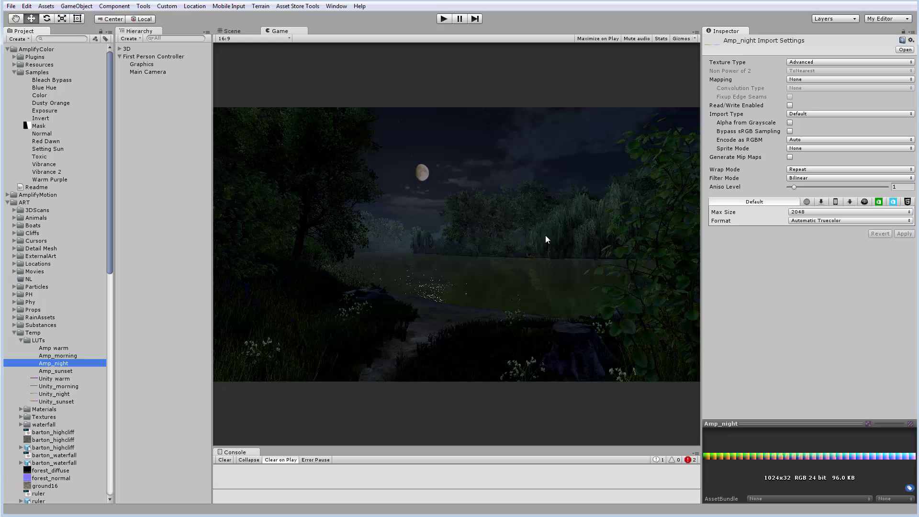
click(156, 73)
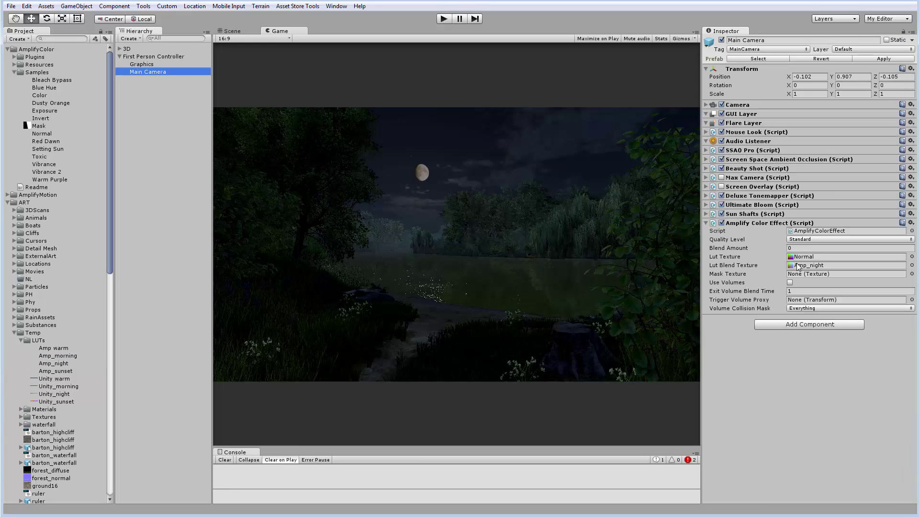
Raise the Blend Amount toward 0.87, preview in play mode, then ease it back to 0.55.
drag(762, 249, 784, 250)
click(442, 19)
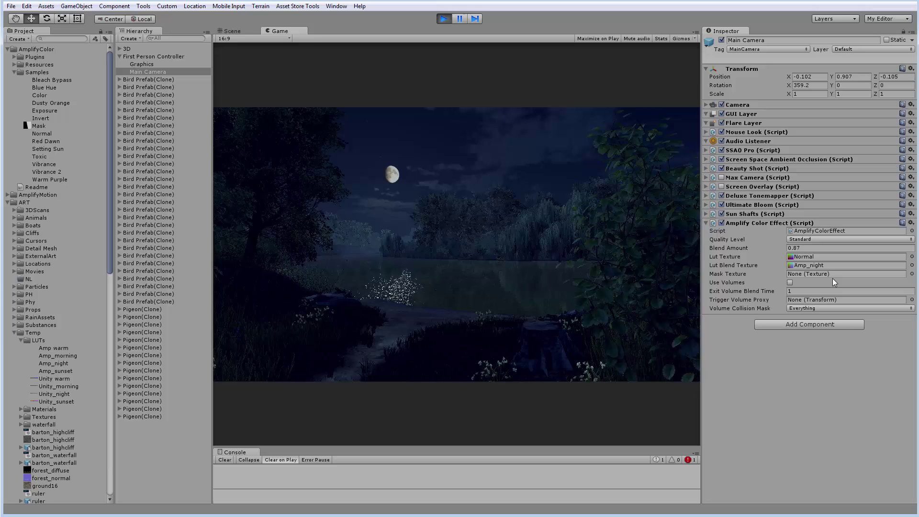
click(825, 258)
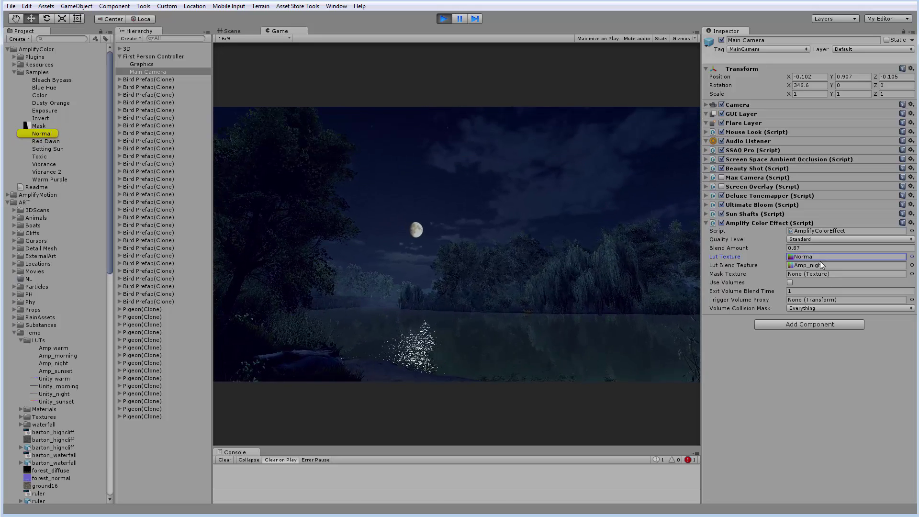
mouse_move(774, 246)
mouse_down()
mouse_move(755, 246)
mouse_move(773, 248)
mouse_move(763, 247)
mouse_up()
key(w)
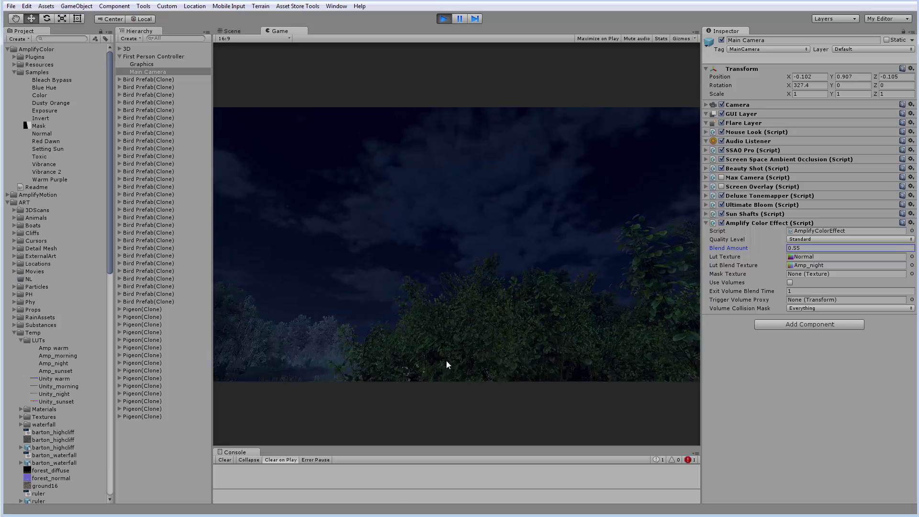
Push the Blend Amount to full and preview the scene with Amplify Color disabled, maximized on play.
key(ctrl+p)
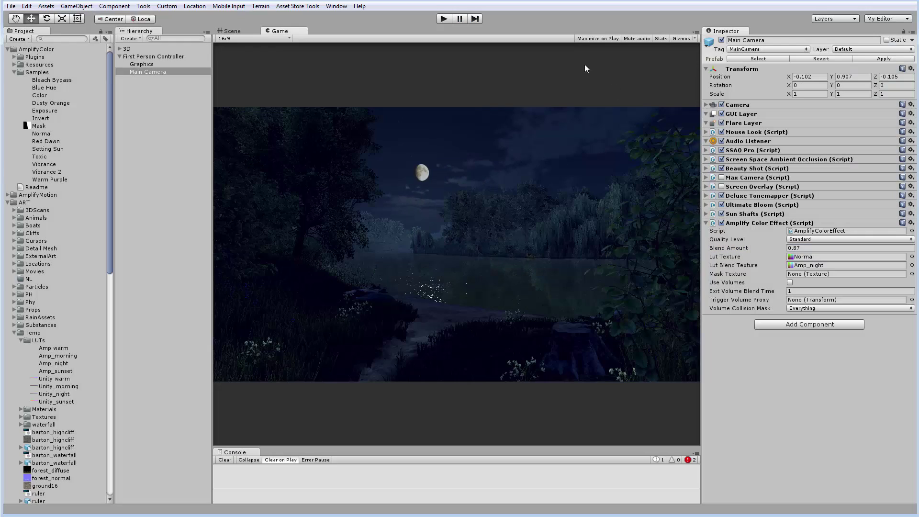
click(589, 39)
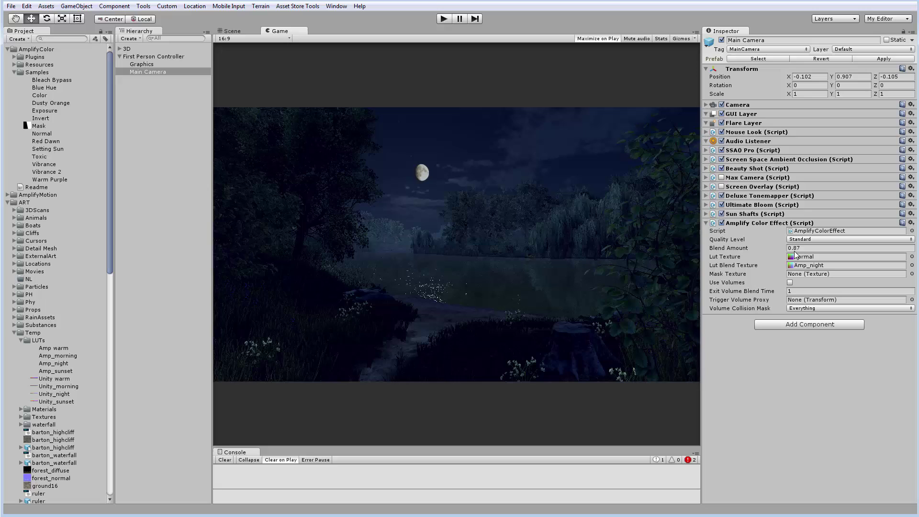
drag(778, 250, 790, 249)
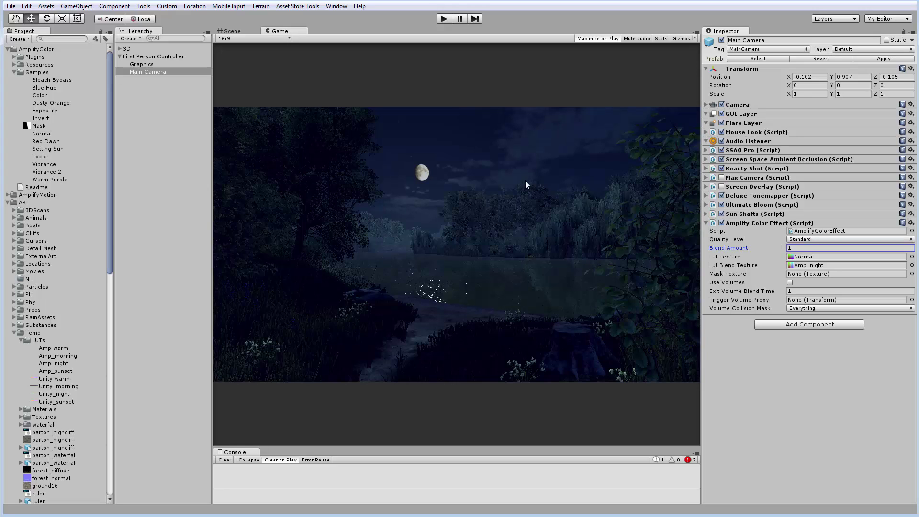
click(721, 223)
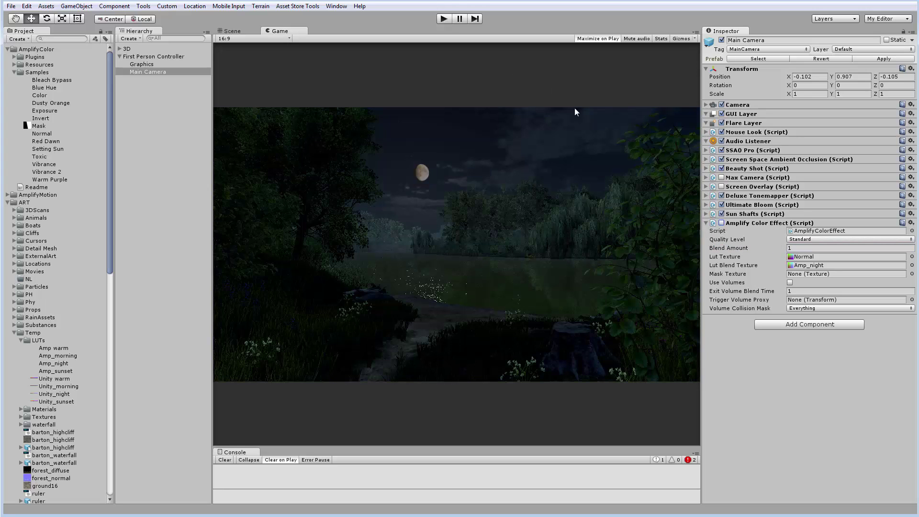
click(443, 22)
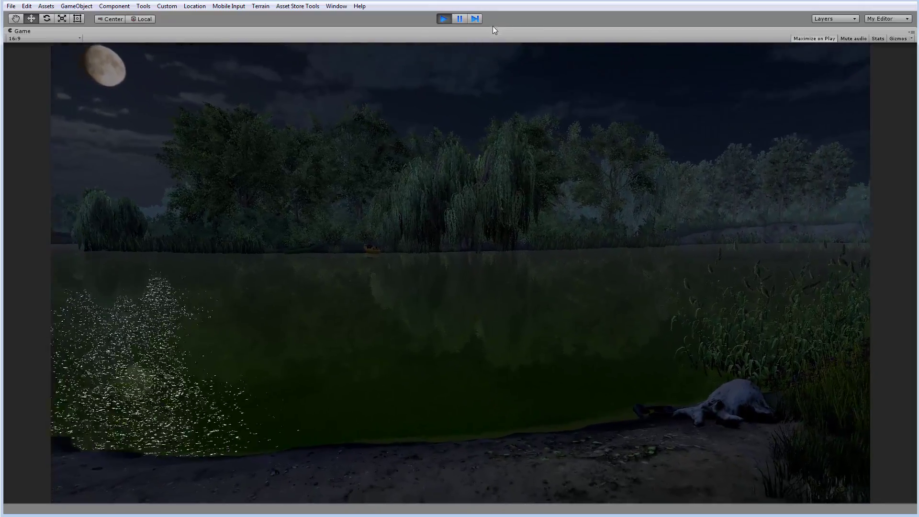
click(445, 18)
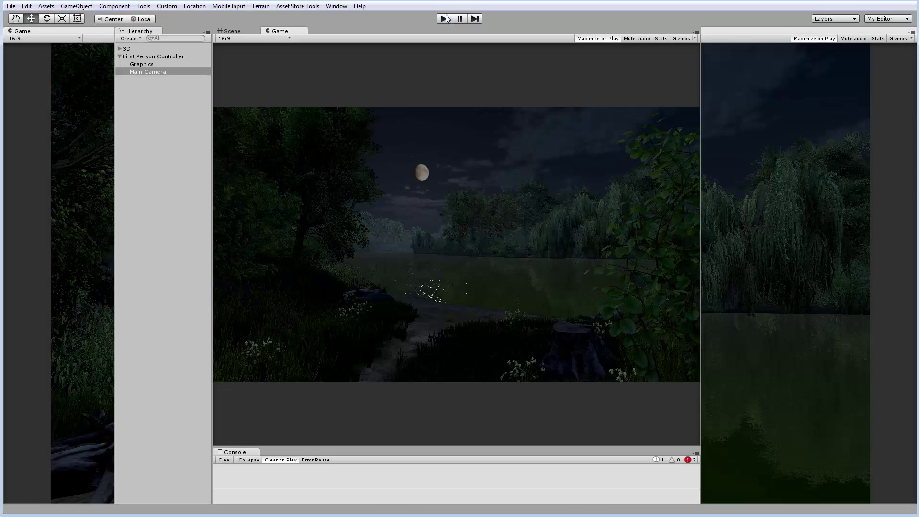
Re-enable the Amplify Color Effect and preview the bluer night grade in play mode.
click(721, 223)
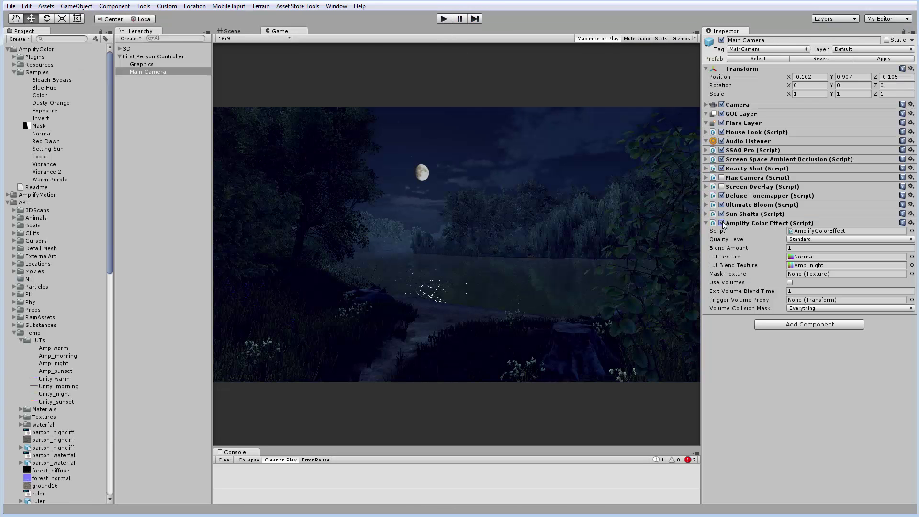
click(441, 18)
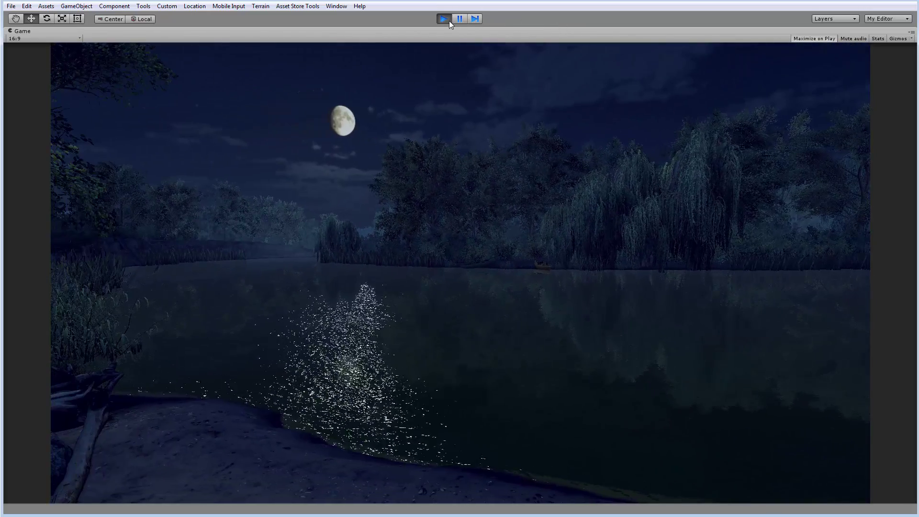
click(449, 21)
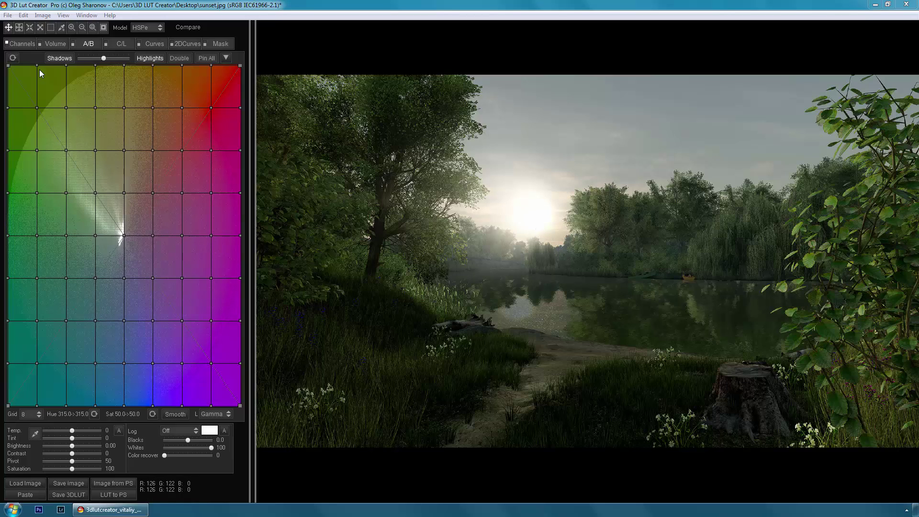
Widen the colour primaries triangle: green toward yellow, red and blue pushed outward.
click(22, 44)
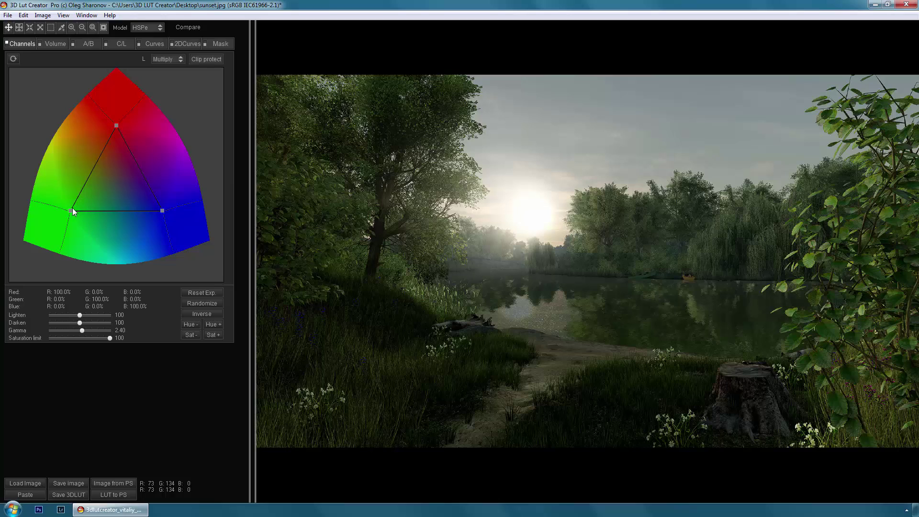
drag(71, 210, 76, 197)
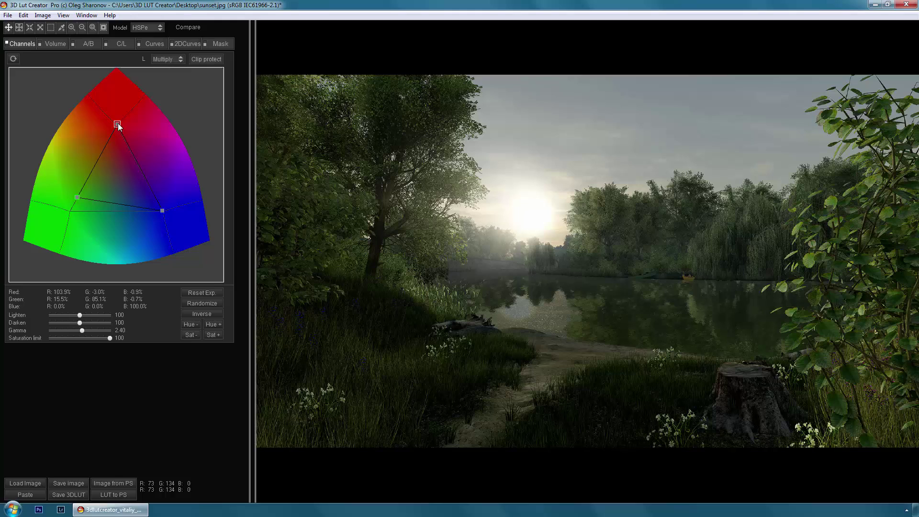
drag(117, 123, 116, 99)
drag(160, 209, 179, 223)
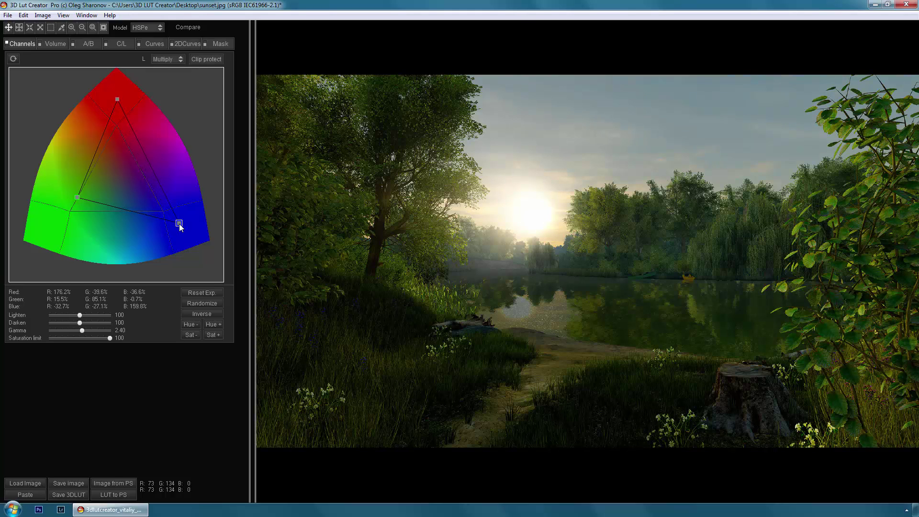
Set Temp to 6 and Tint to 52 for a purple-pink sunset cast.
click(85, 45)
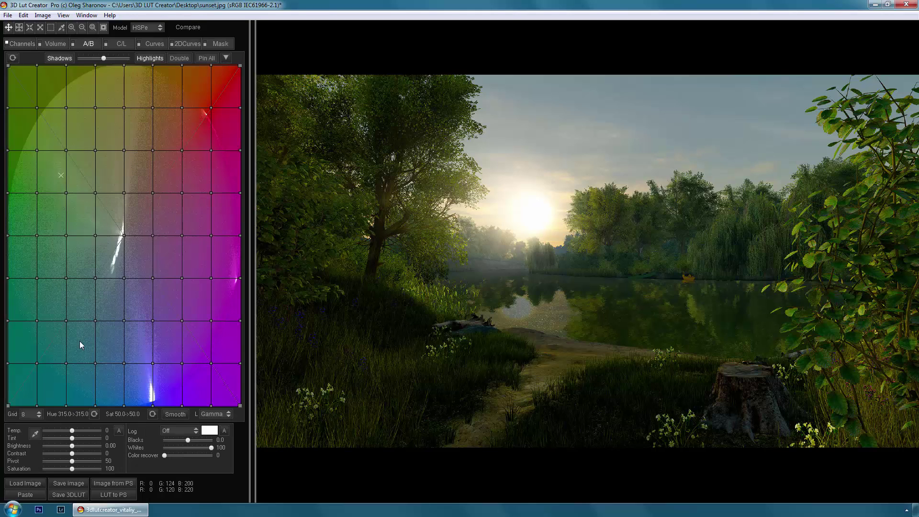
drag(74, 430, 75, 430)
drag(84, 438, 86, 440)
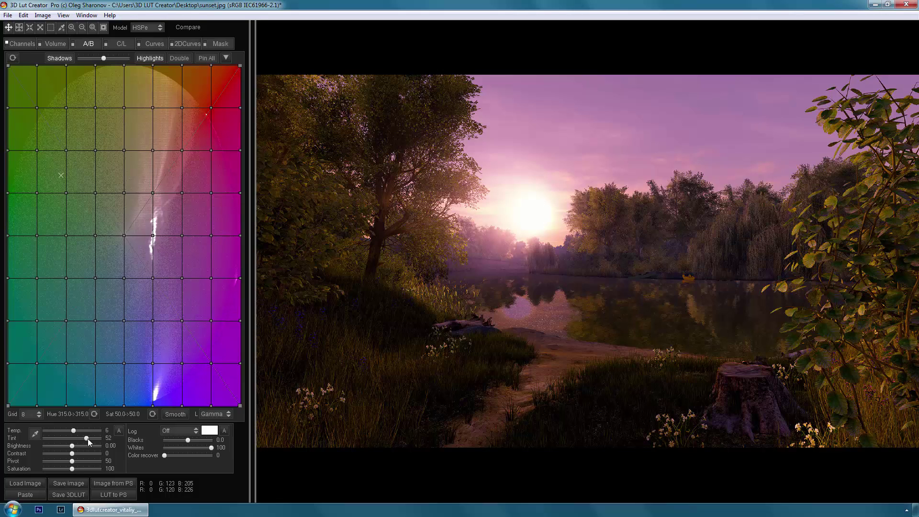
Switch to the HSPne model and shift a block of magenta-area grid points toward red.
click(147, 26)
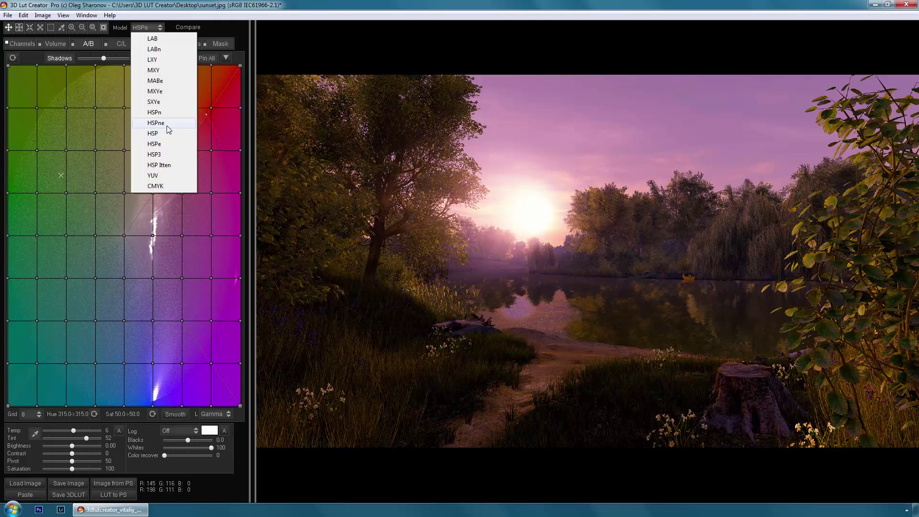
click(166, 123)
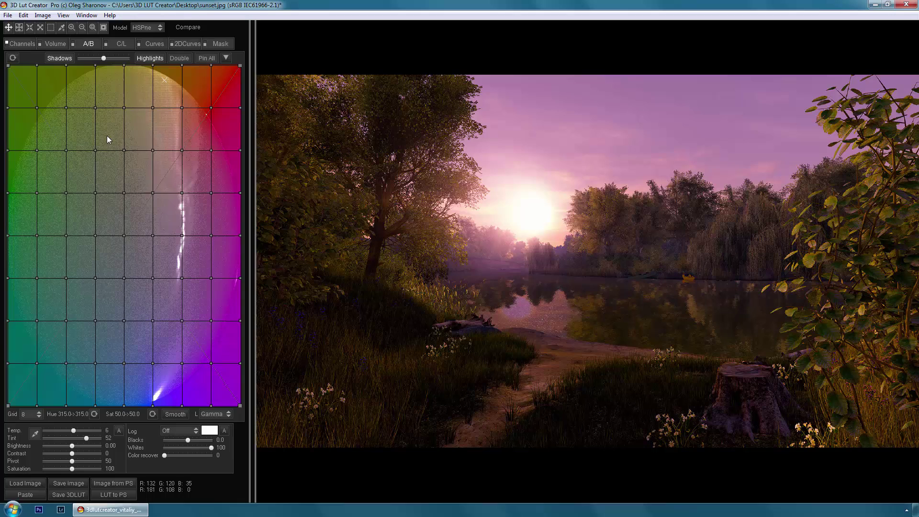
drag(108, 139, 216, 243)
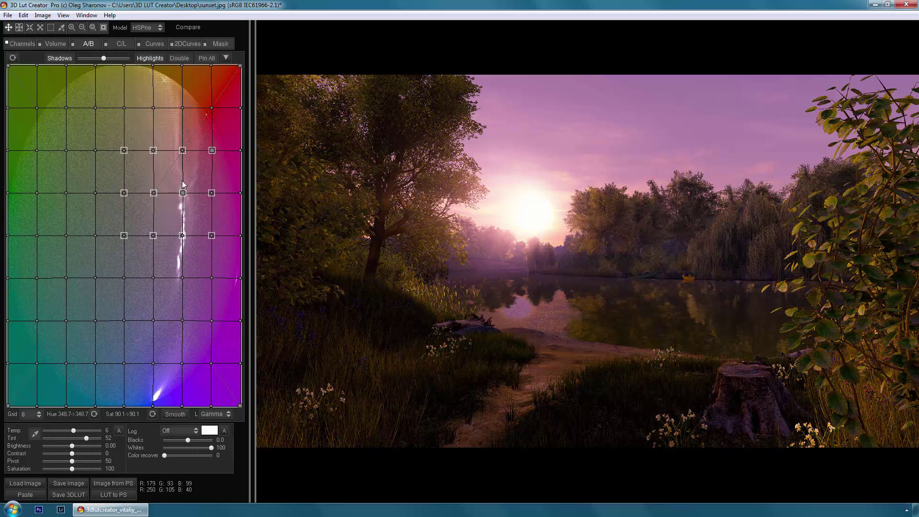
drag(182, 185, 179, 150)
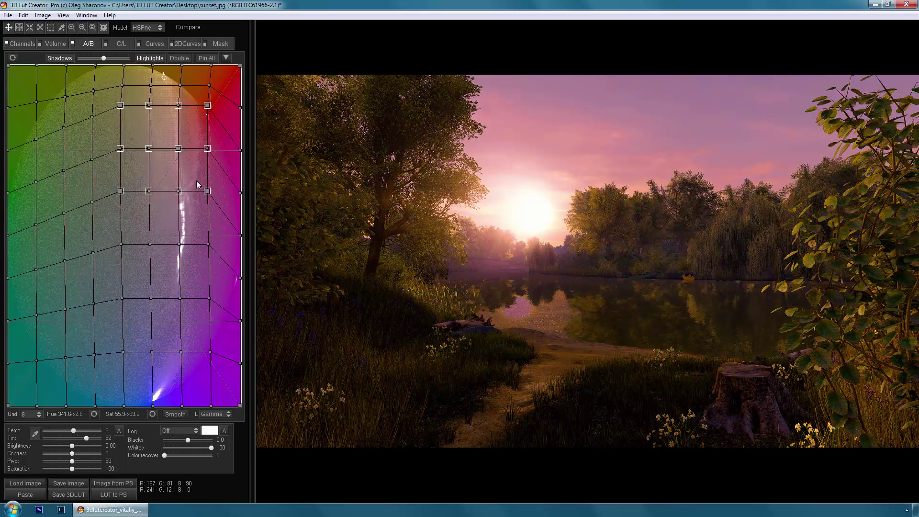
key(c)
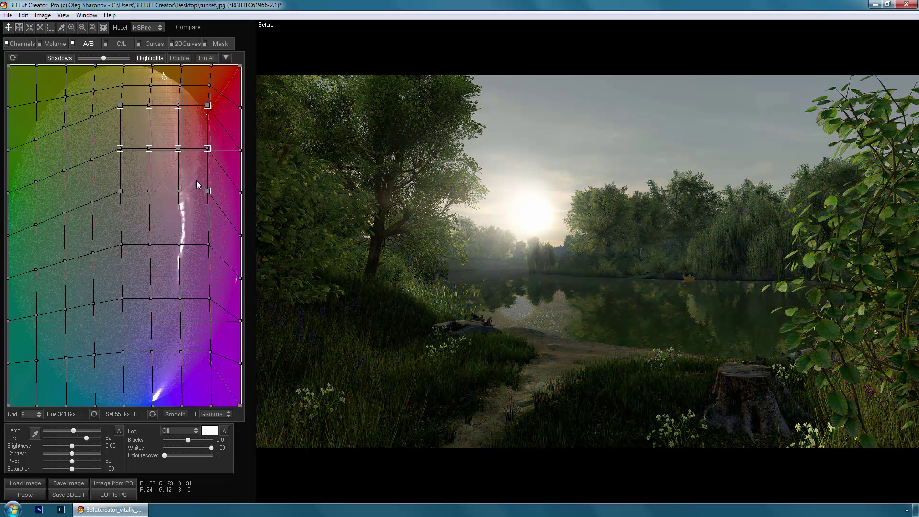
key(c)
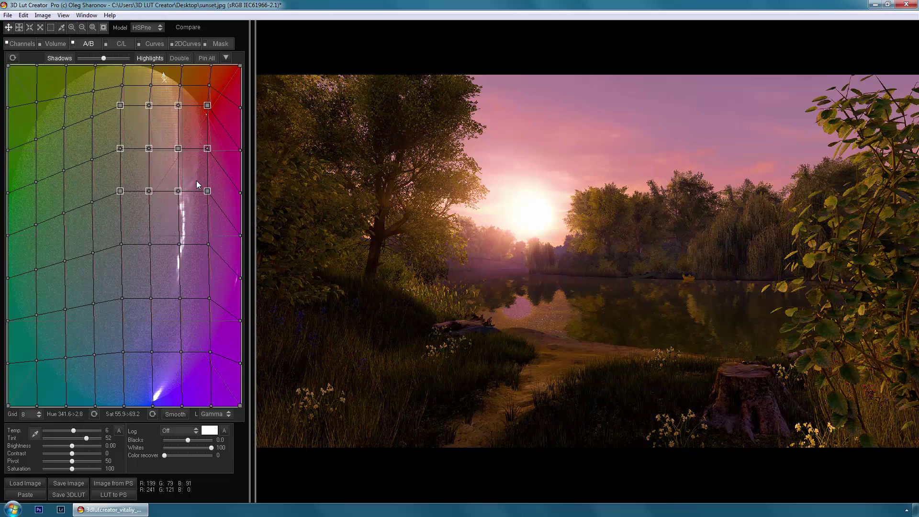
Raise both Sat/Luma curve ends, dip the midtones, and lift the bright end to 255/179.
click(152, 45)
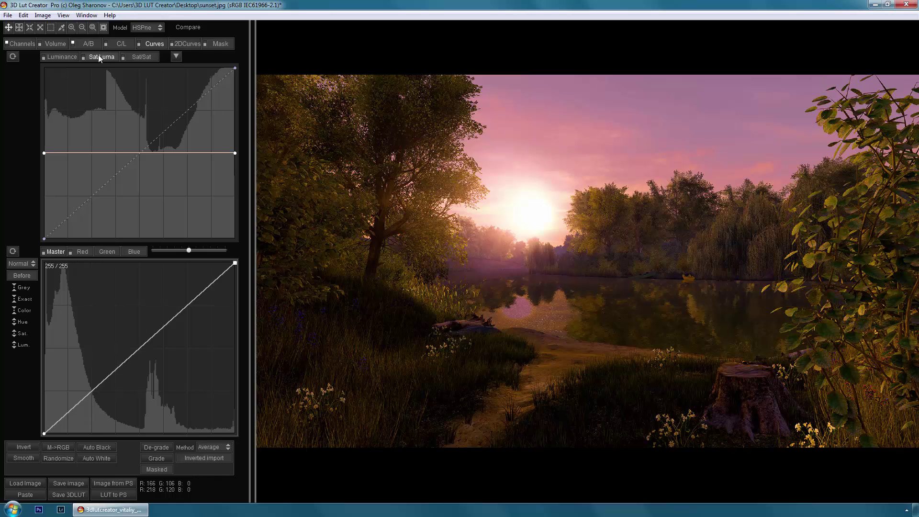
drag(44, 153, 44, 135)
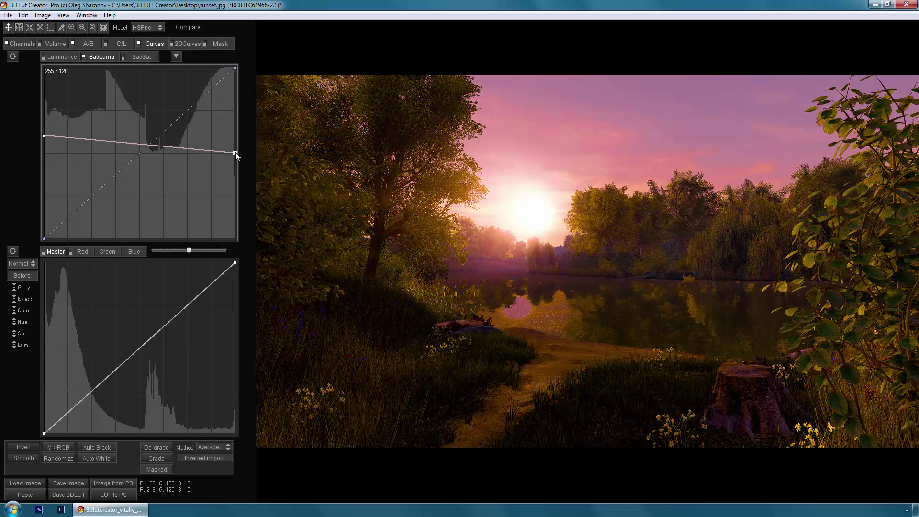
drag(234, 154, 237, 126)
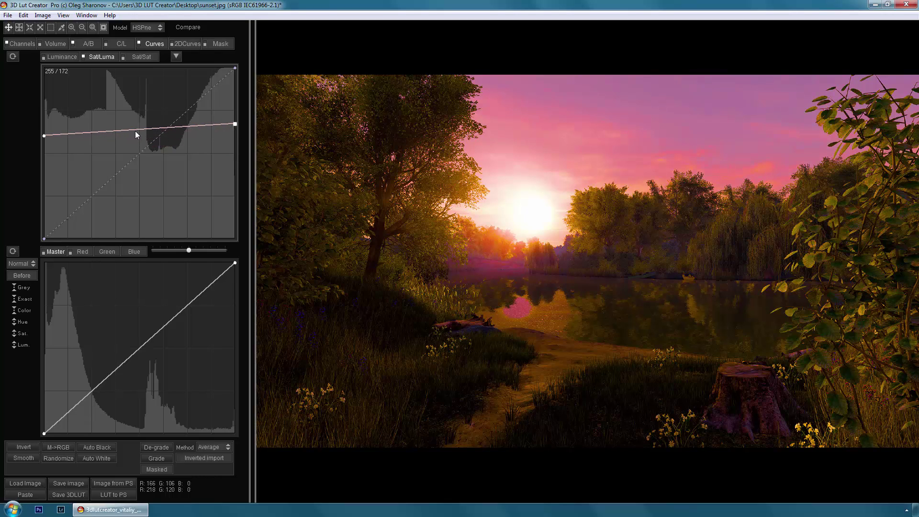
drag(135, 132, 136, 145)
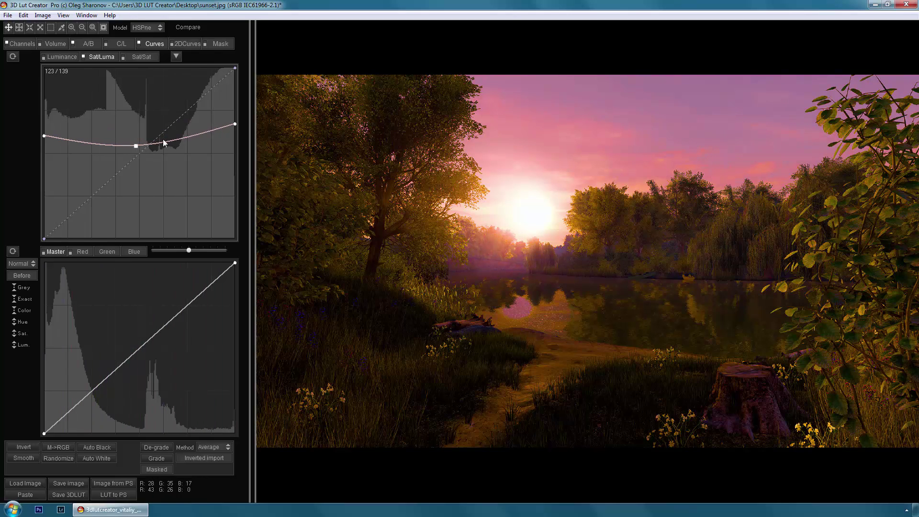
drag(136, 146, 136, 148)
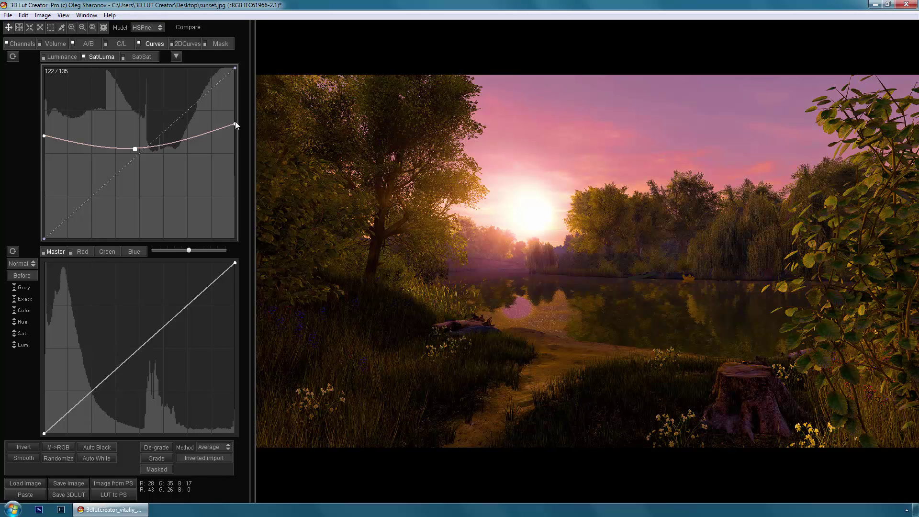
drag(235, 123, 235, 119)
Lift the red curve from 206 to 218 and anchor 127 at 135, then compare before/after.
click(87, 252)
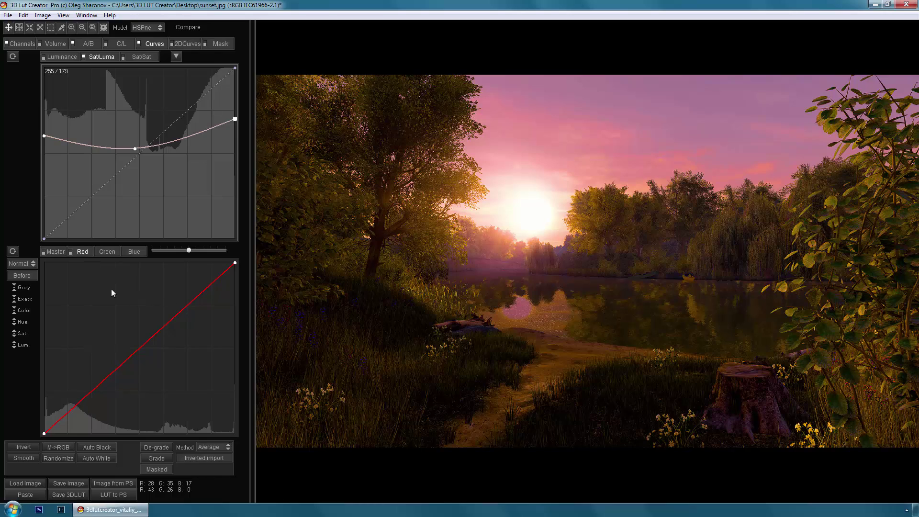
drag(200, 294, 199, 286)
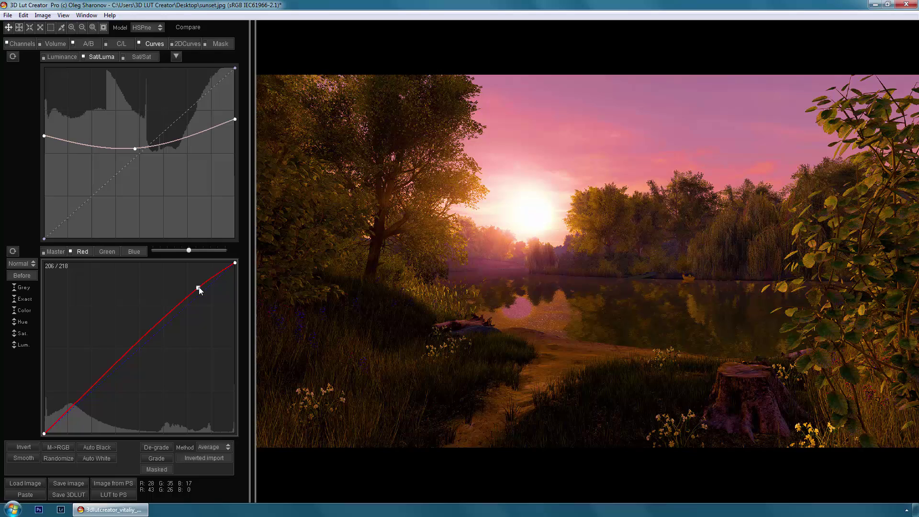
click(139, 343)
key(b)
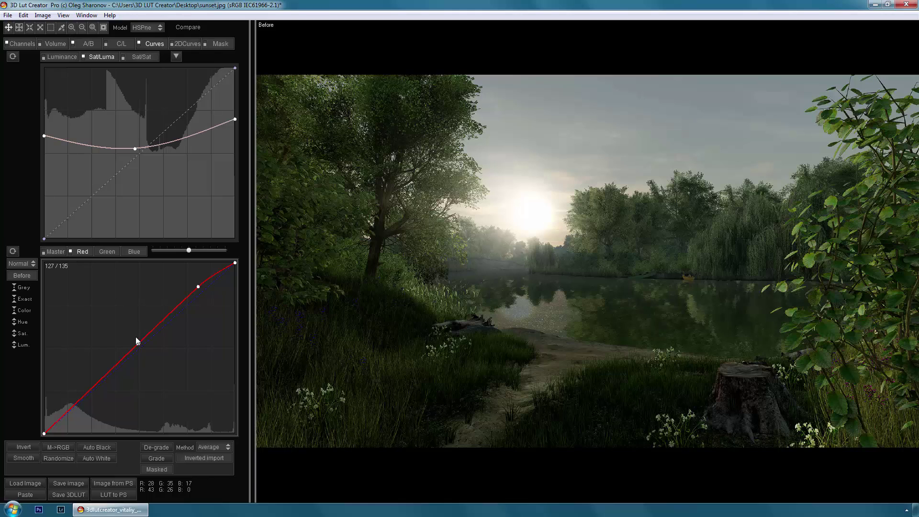
key(b)
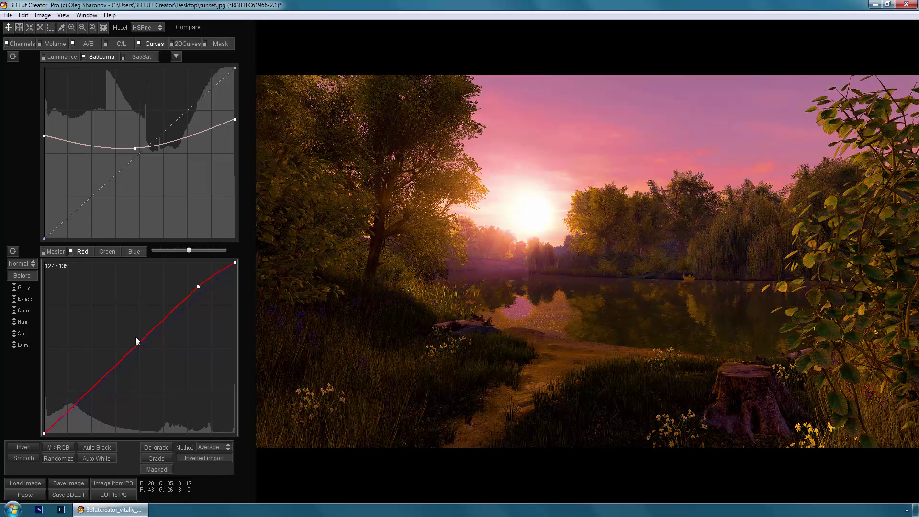
Save the grade into 3DLUTs as Unity_sunset, a Unity3D PNG LUT of size 16.
click(8, 14)
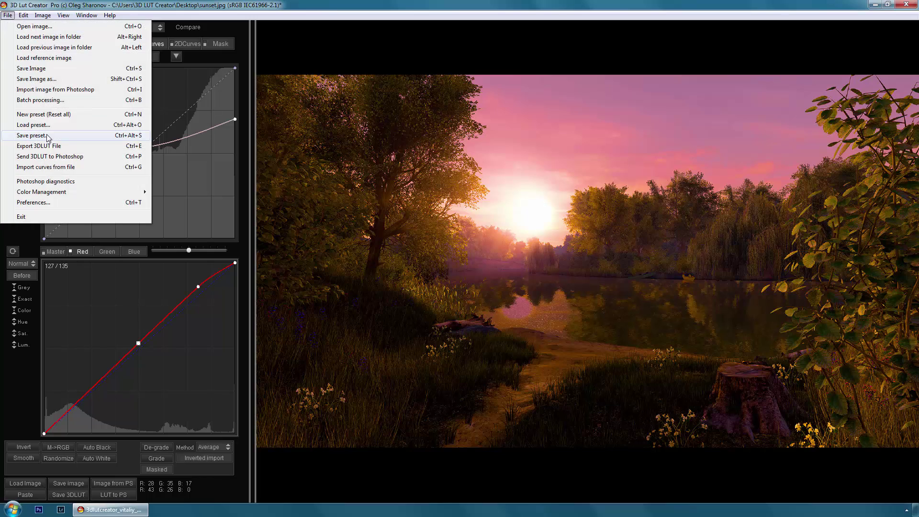
click(44, 149)
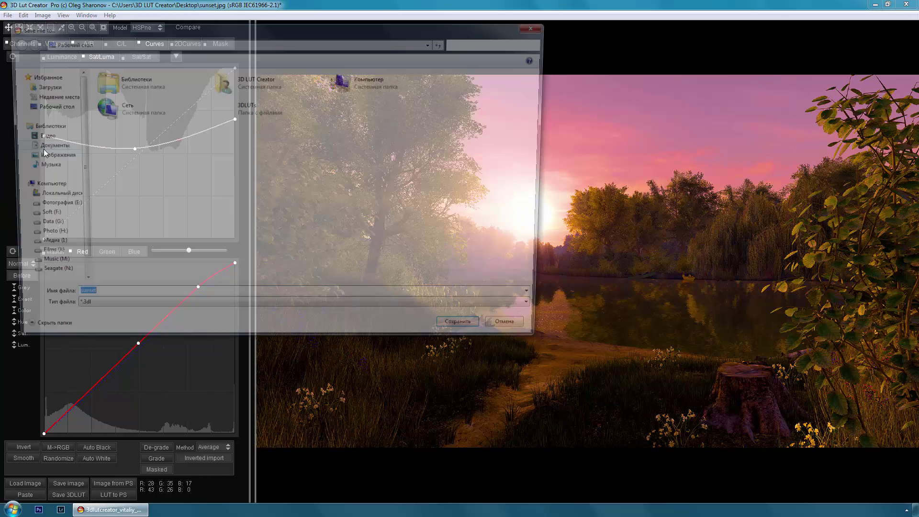
click(239, 109)
double_click(239, 109)
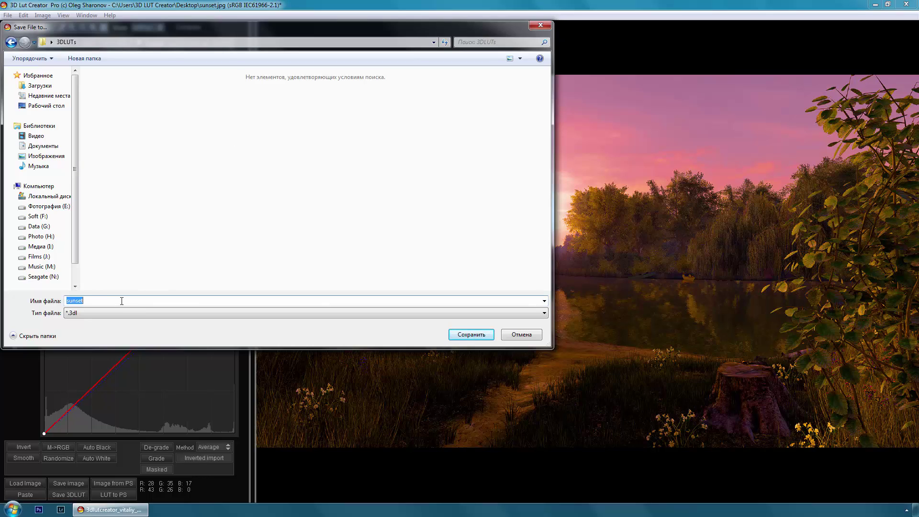
text(Un)
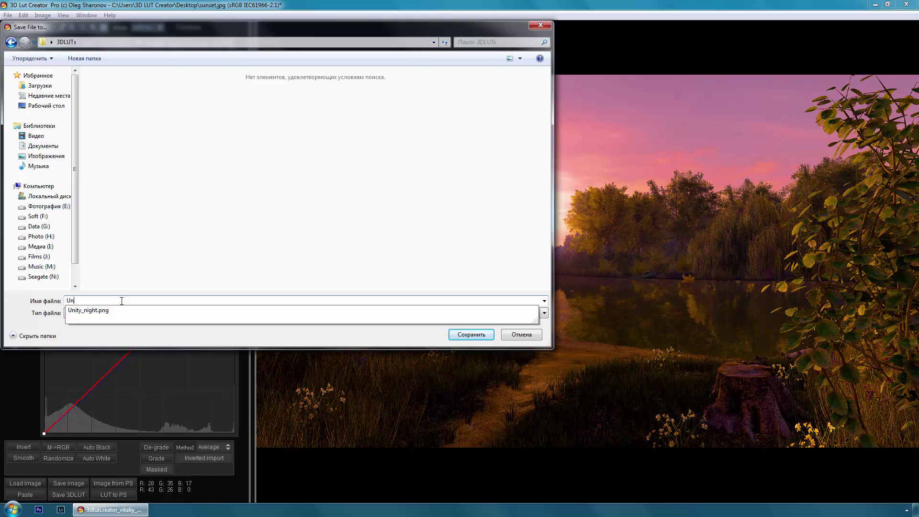
text(ity_sunset)
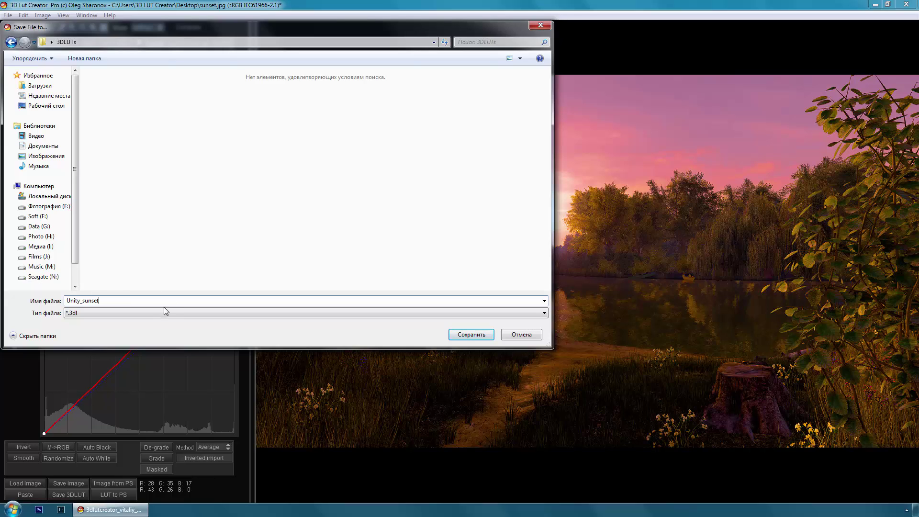
click(165, 313)
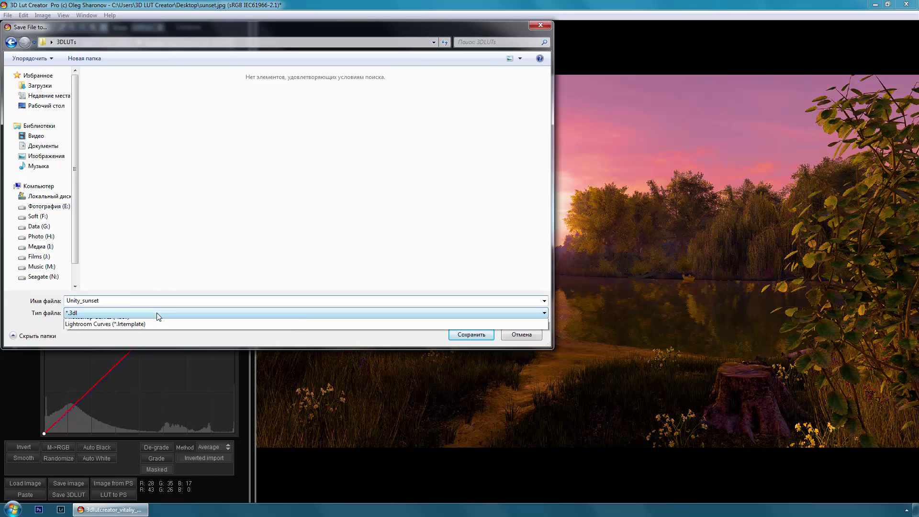
click(140, 352)
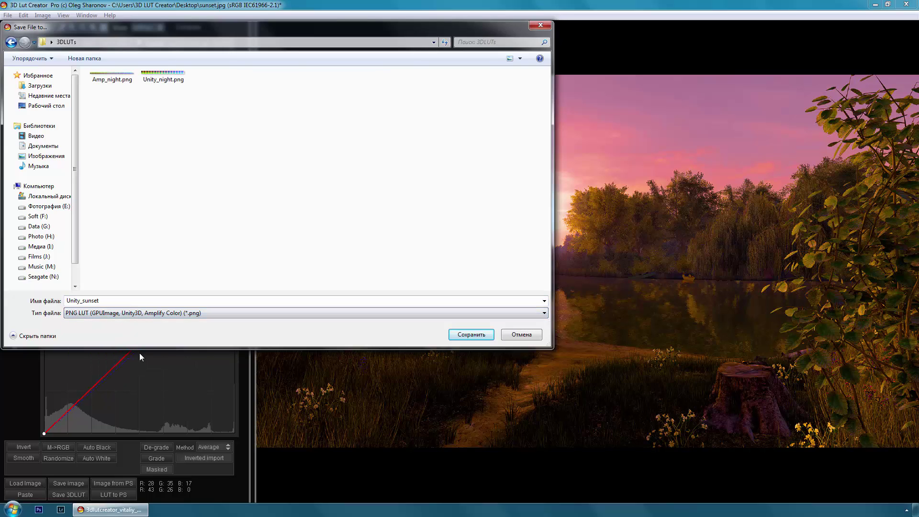
click(465, 336)
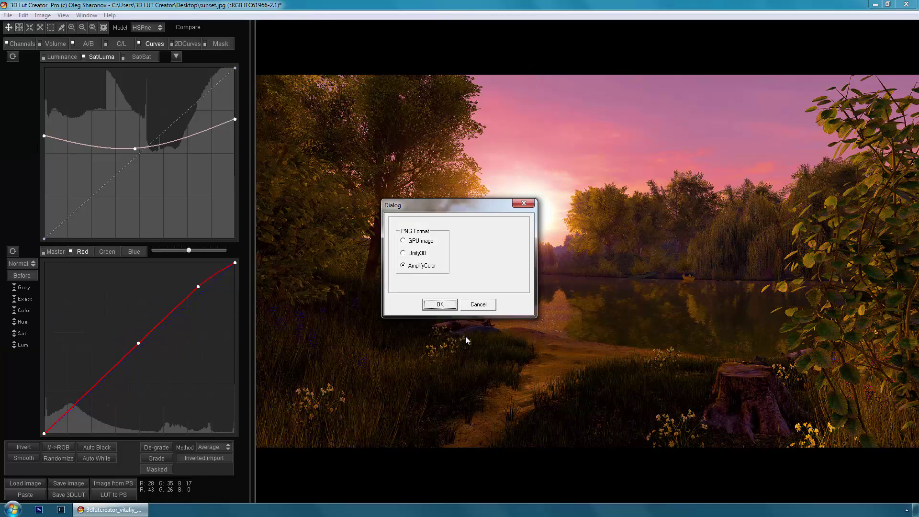
click(415, 253)
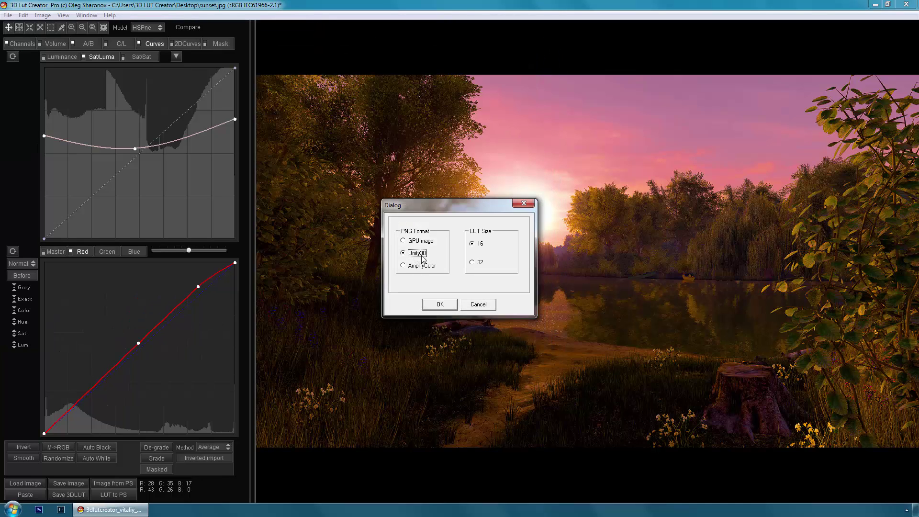
click(440, 304)
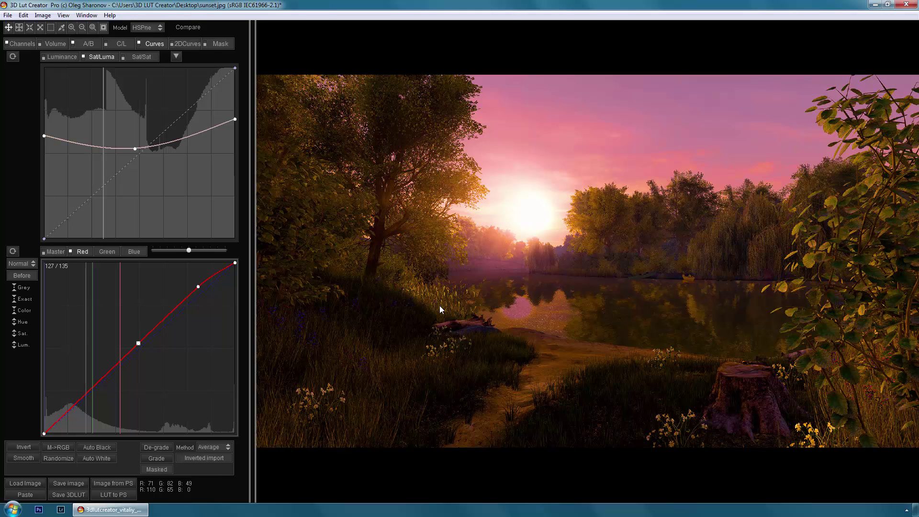
Save the sunset grade a second time as Amp_sunset, a PNG LUT in AmplifyColor layout.
click(8, 14)
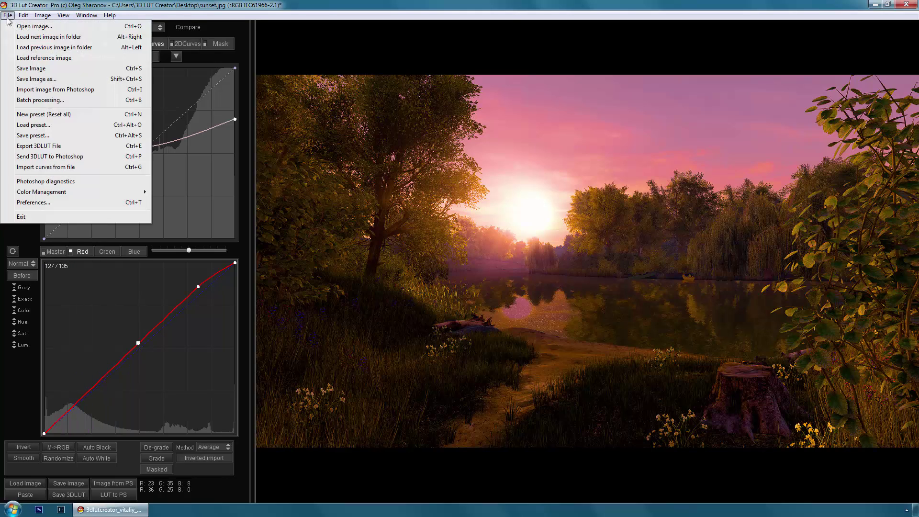
click(40, 147)
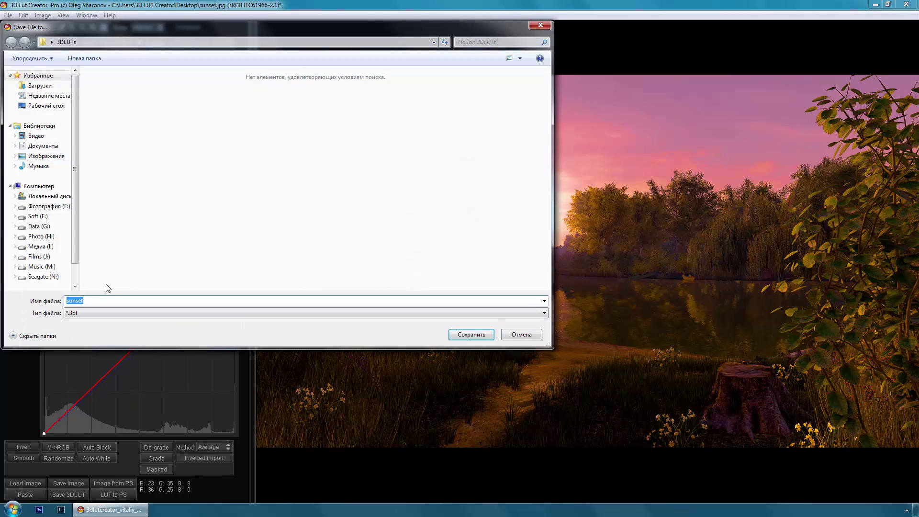
text(Am)
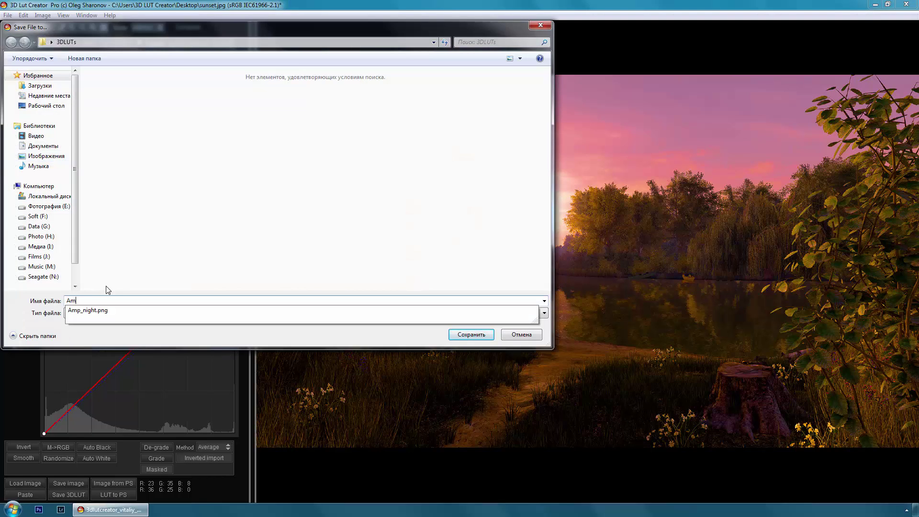
text(p_sunset)
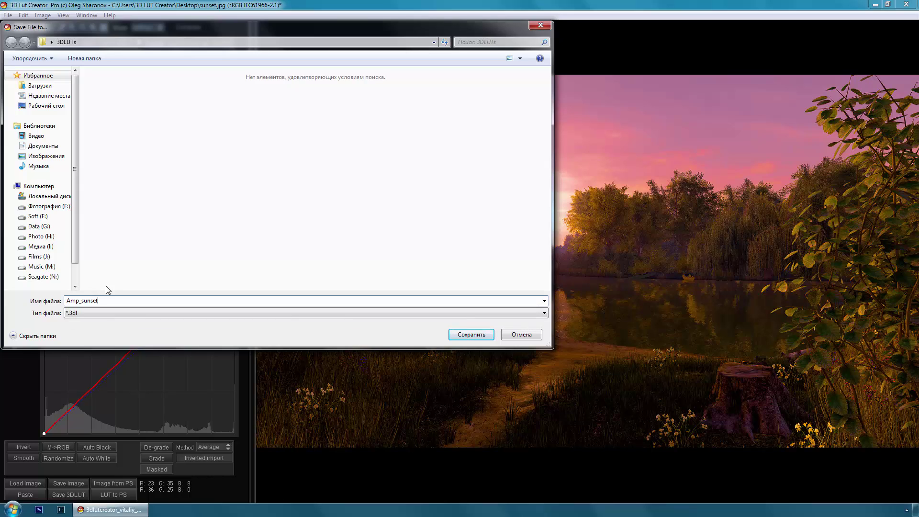
click(126, 314)
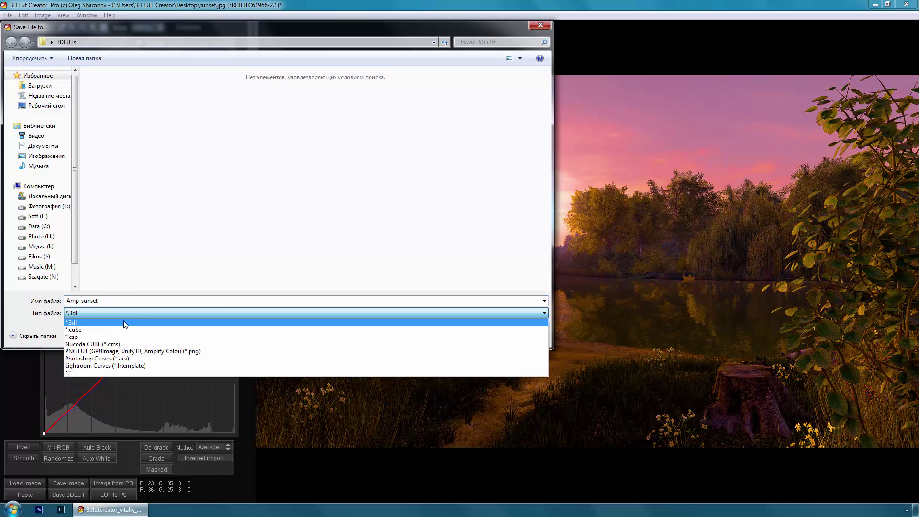
click(113, 352)
click(471, 337)
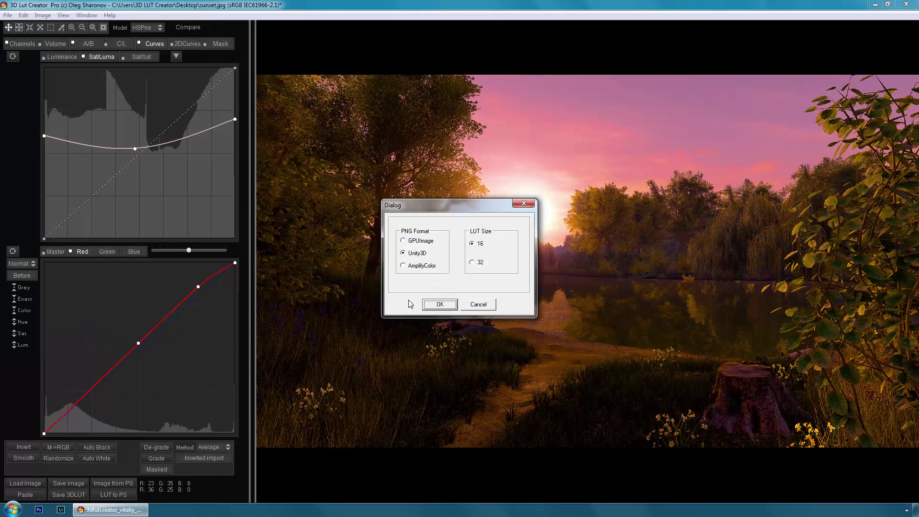
click(413, 266)
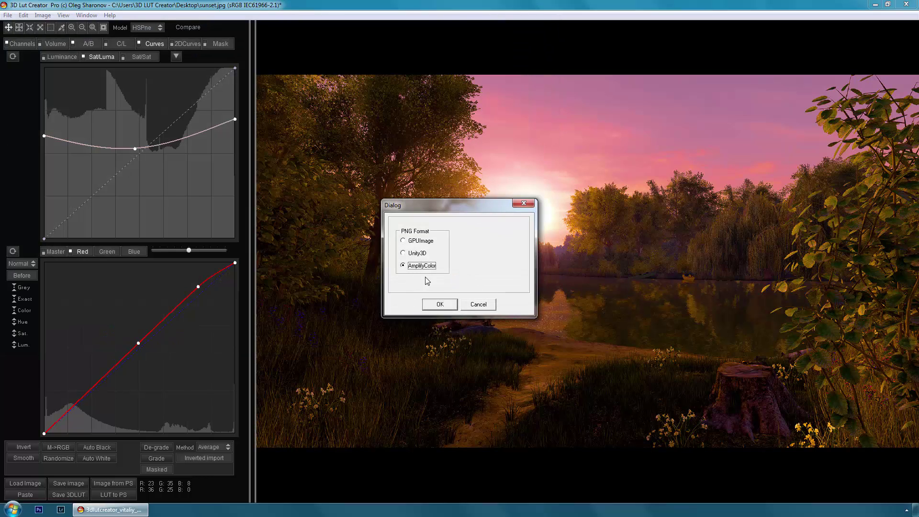
click(439, 304)
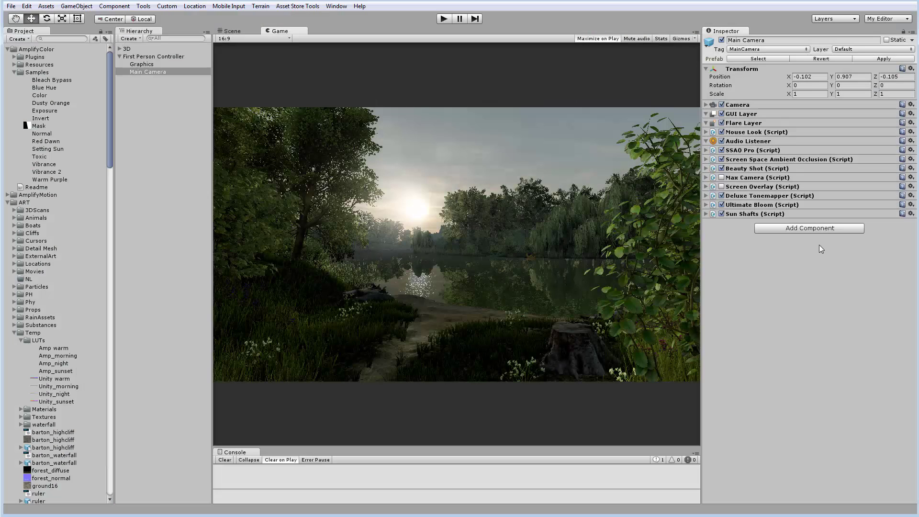
Add a Color Correction Lookup to the Main Camera based on Unity_sunset, then convert and apply it.
click(795, 229)
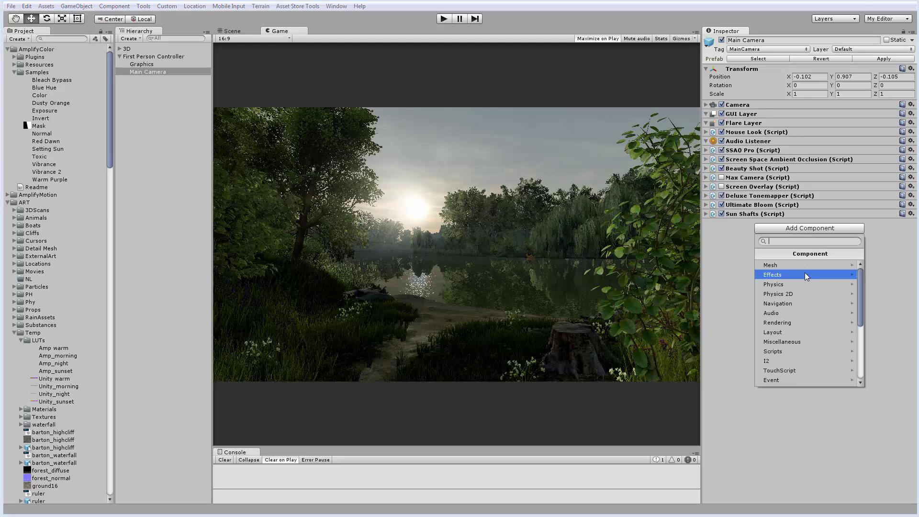
scroll(799, 330, down, 2)
click(800, 341)
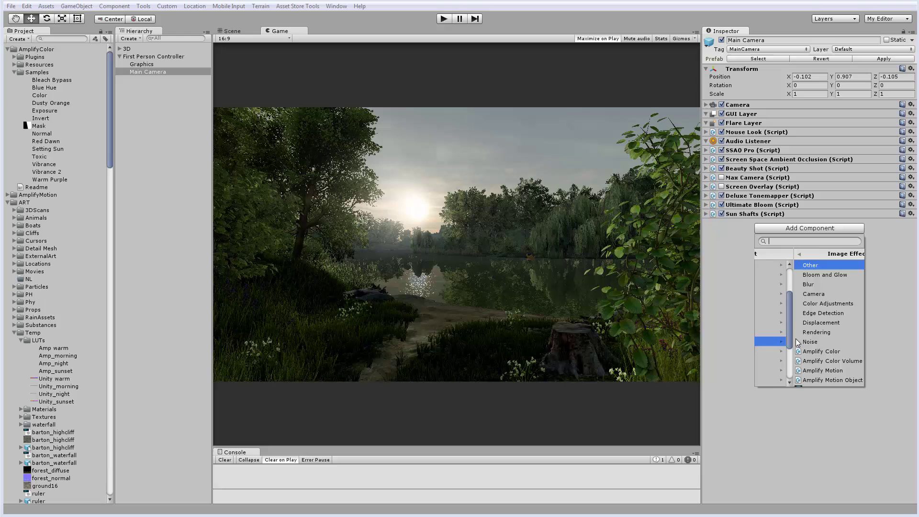
click(812, 303)
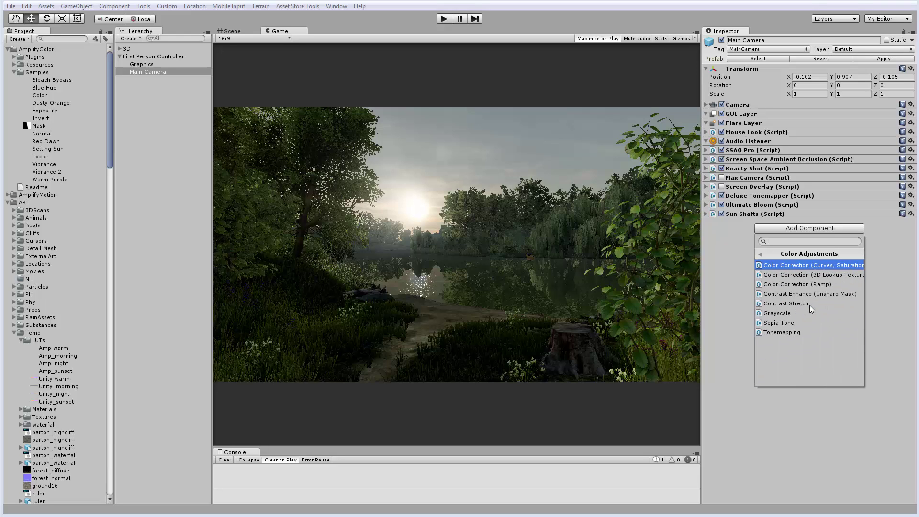
click(812, 293)
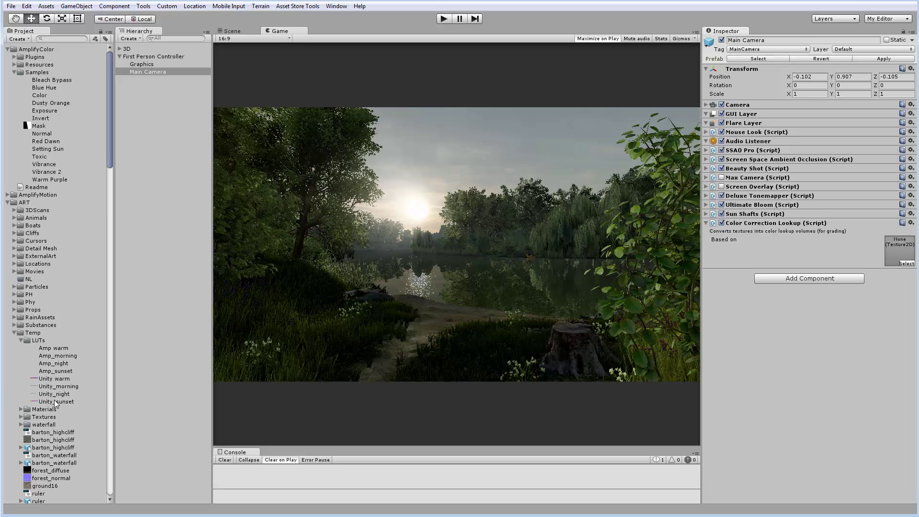
drag(55, 401, 893, 252)
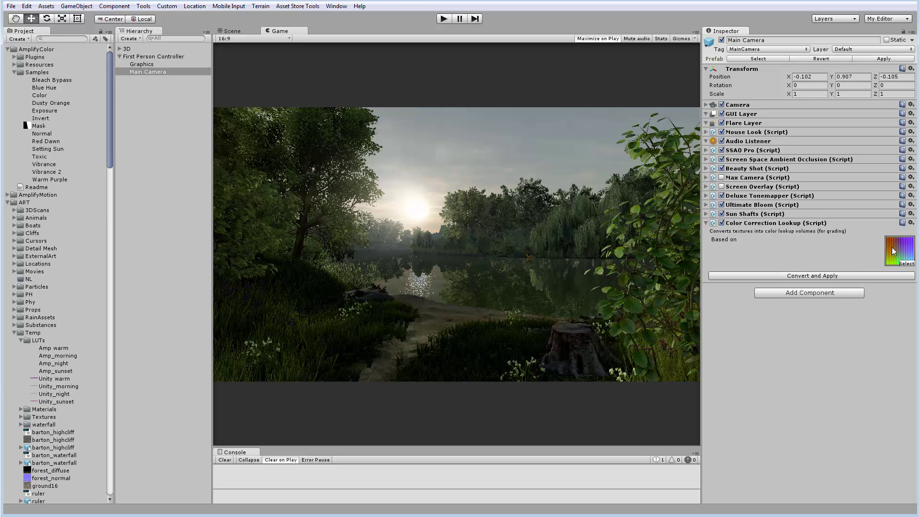
click(813, 276)
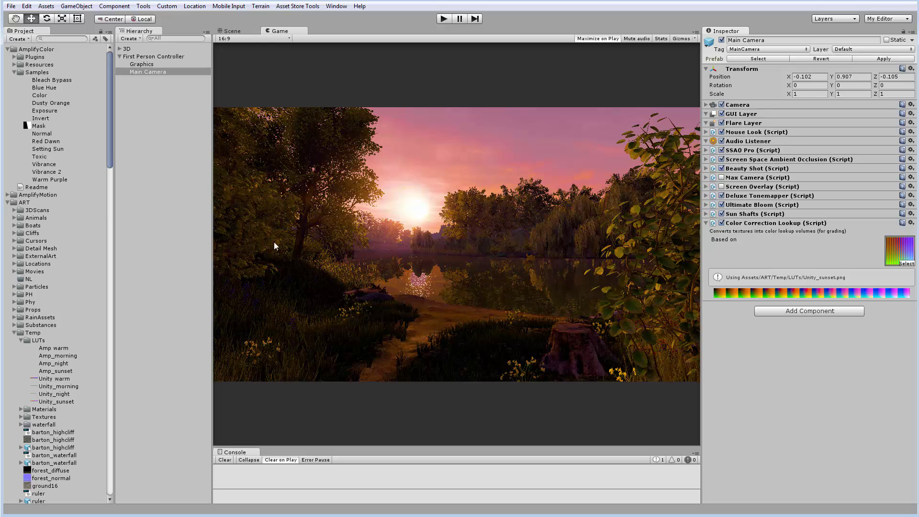
Compare the lake with the sunset lookup off, on and in Play mode, then disable Color Correction Lookup.
click(721, 223)
click(722, 223)
click(442, 18)
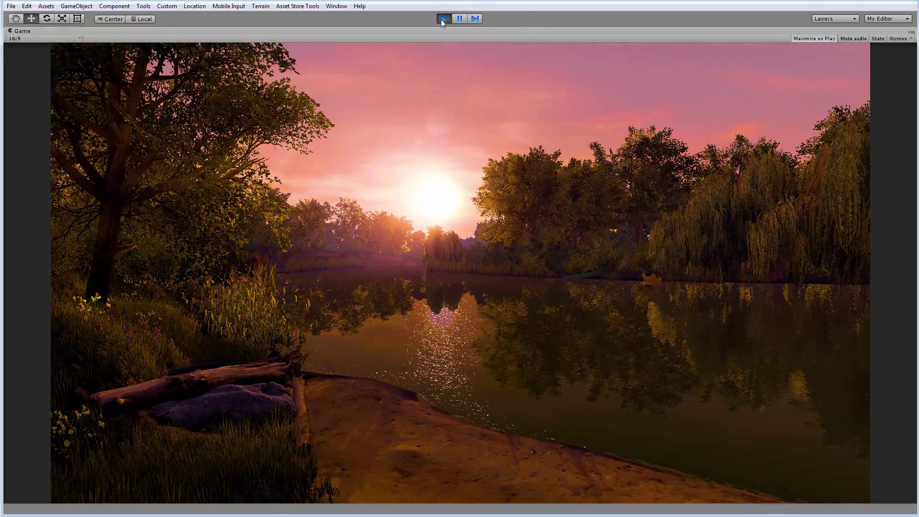
click(442, 19)
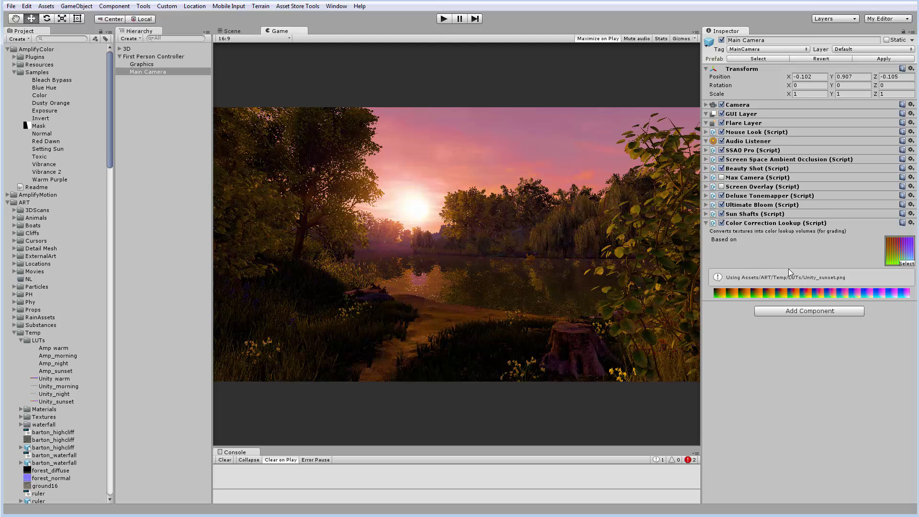
click(721, 223)
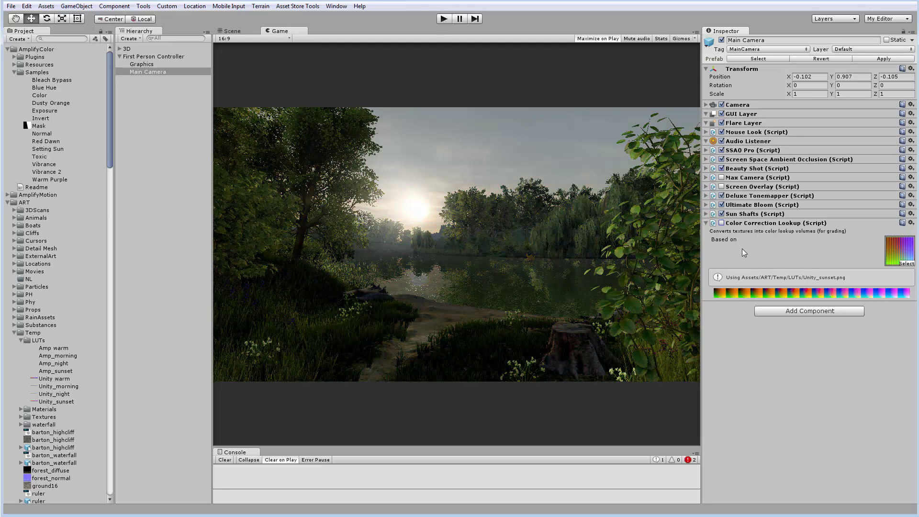
Add an Amplify Color Effect from Image Effects to the Main Camera.
click(797, 311)
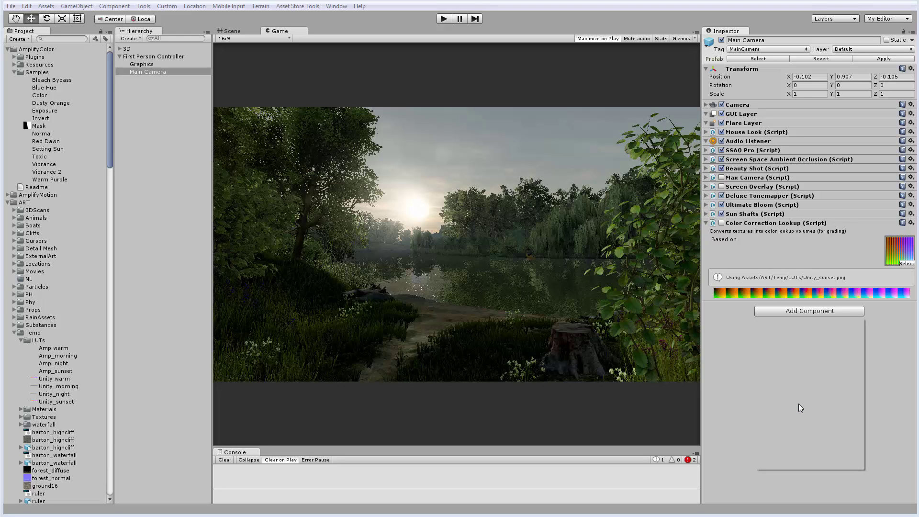
click(800, 311)
click(800, 311)
scroll(800, 415, down, 3)
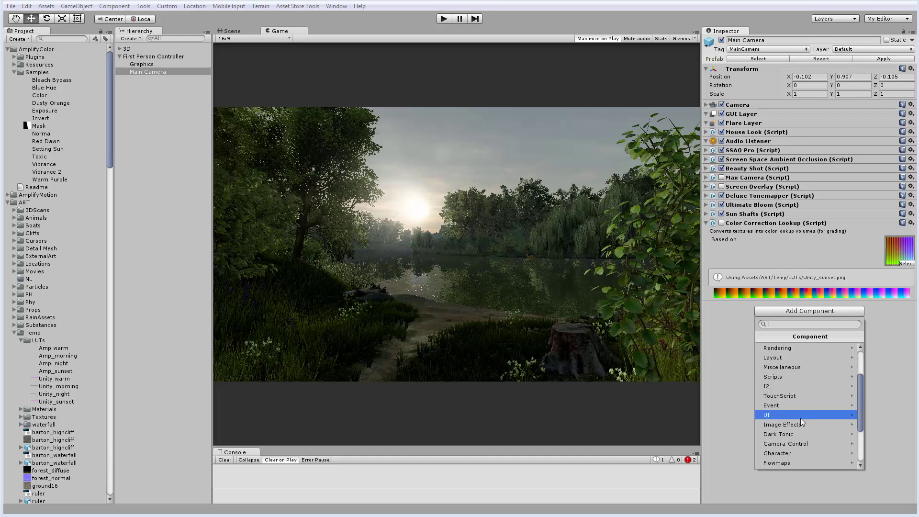
click(795, 397)
click(797, 434)
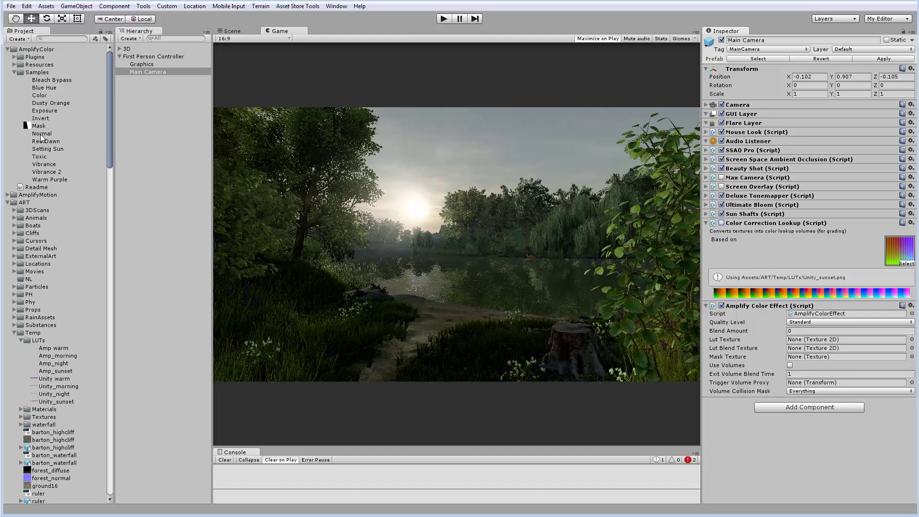
Assign Normal as Lut Texture and Amp_sunset as Lut Blend Texture, with Blend Amount 0.6.
drag(41, 136, 819, 344)
drag(54, 371, 813, 349)
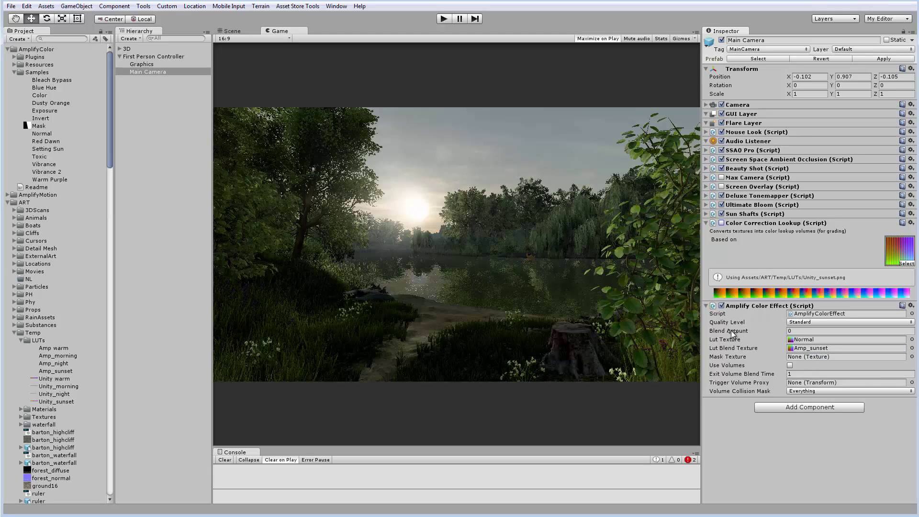
drag(726, 330, 749, 331)
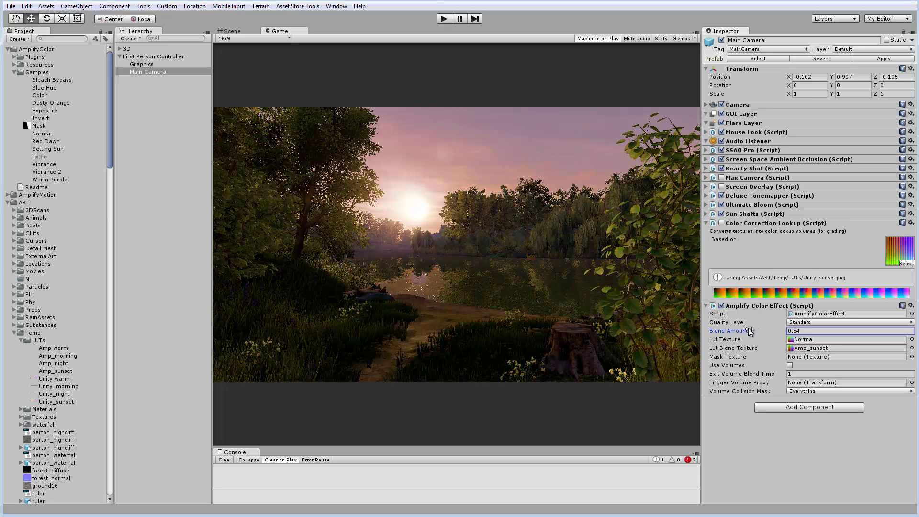
click(442, 18)
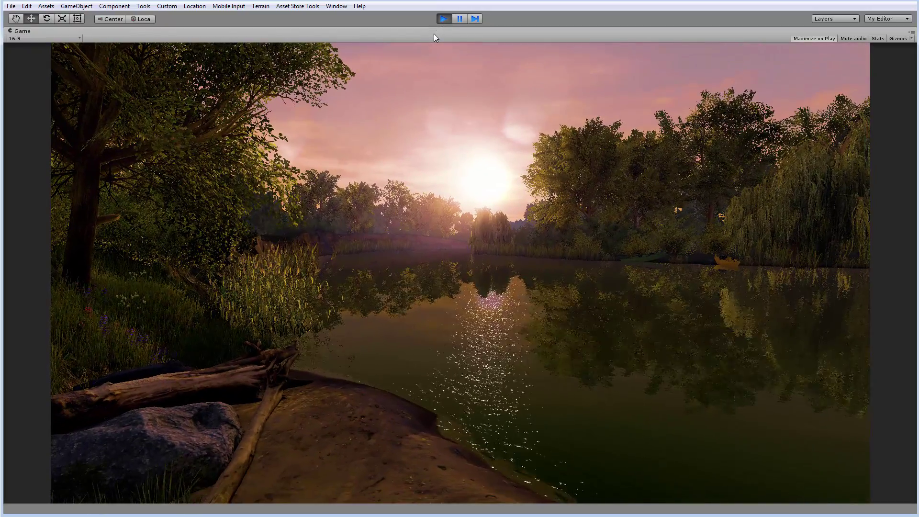
key(ctrl+p)
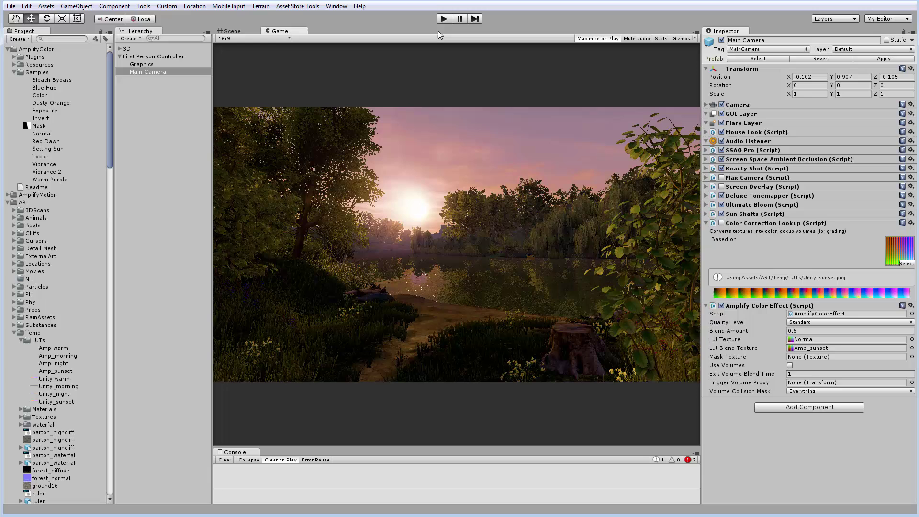